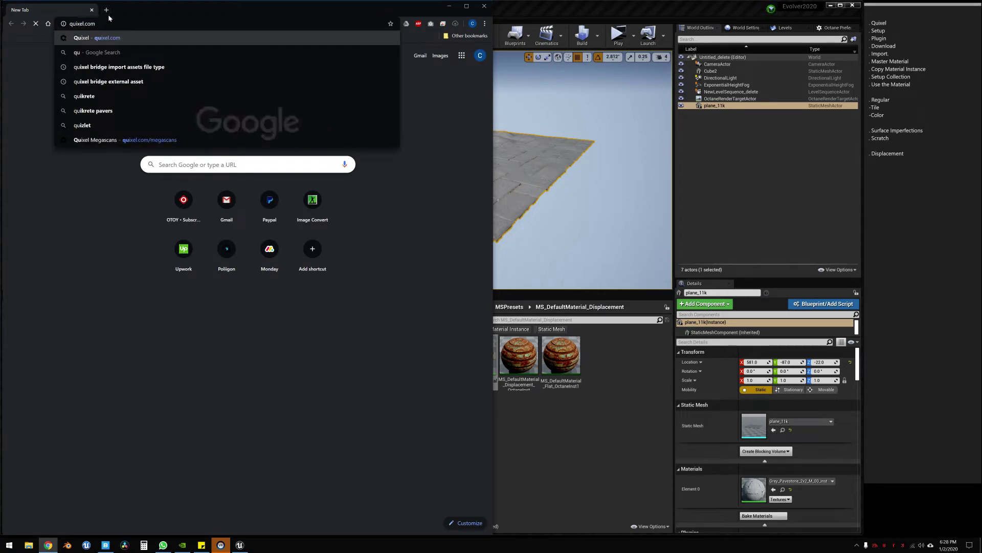
Step: Open quixel.com in the browser and view the Bridge product page
key(Return)
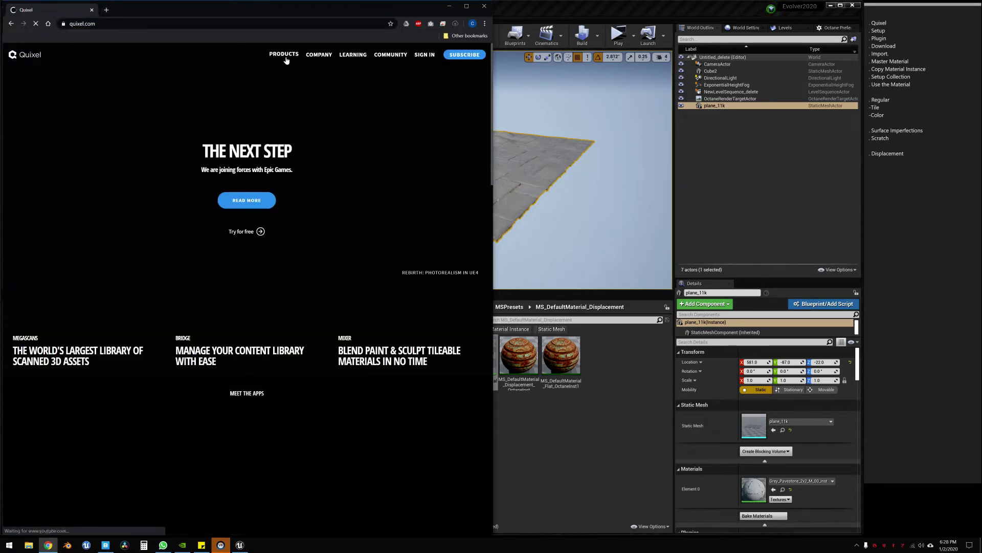
mouse_move(284, 58)
click(259, 118)
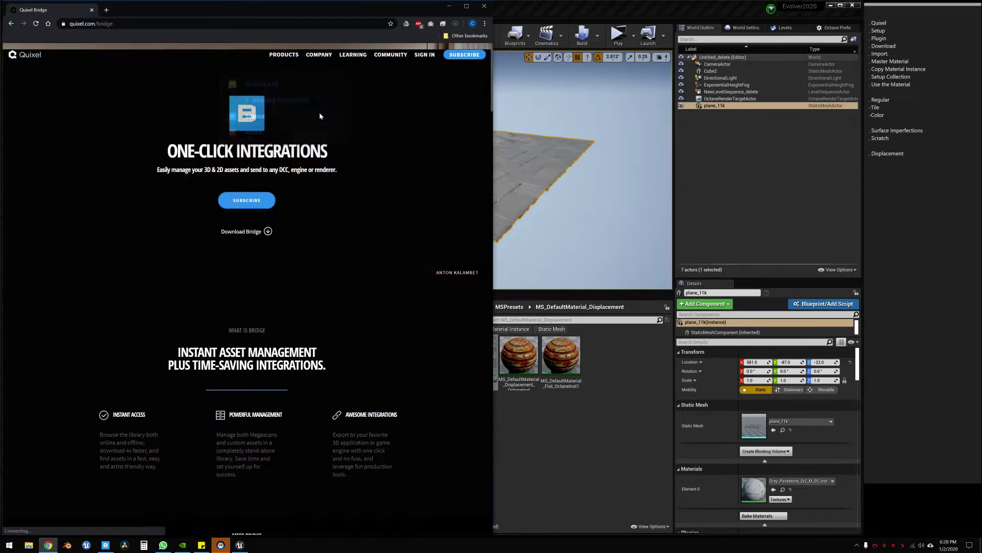
click(450, 7)
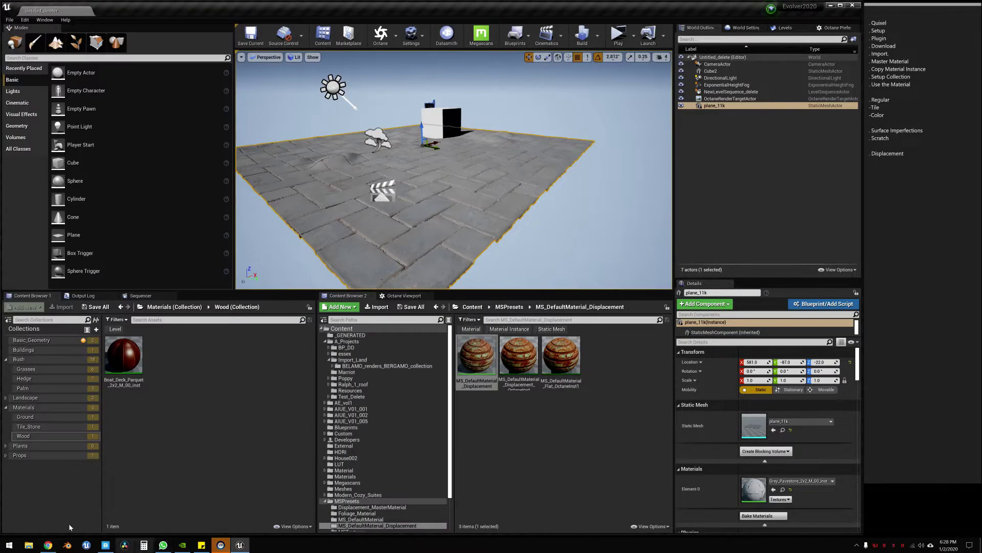
Step: Switch to Quixel Bridge in full-screen size, close the open asset's details and clear the Wood and Plank filters
click(106, 545)
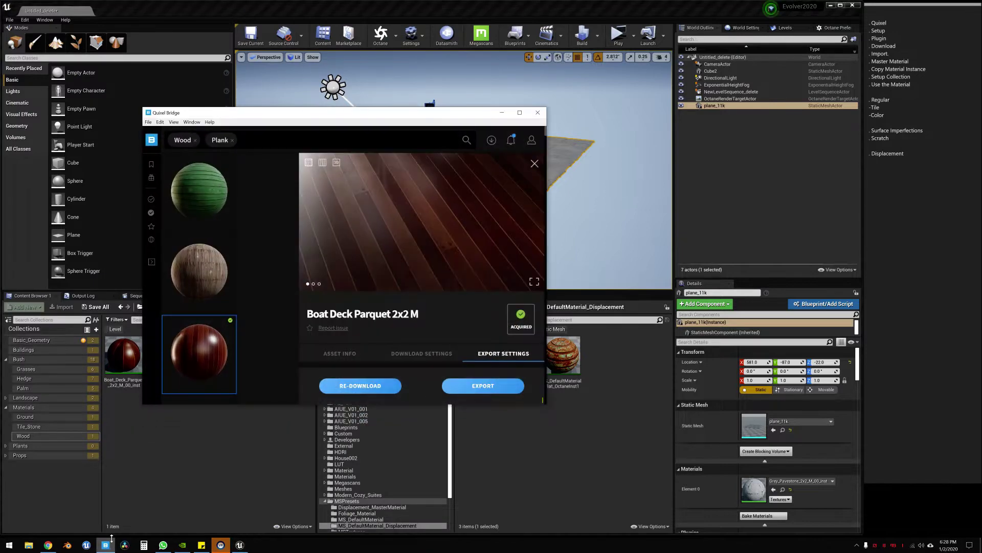
click(519, 112)
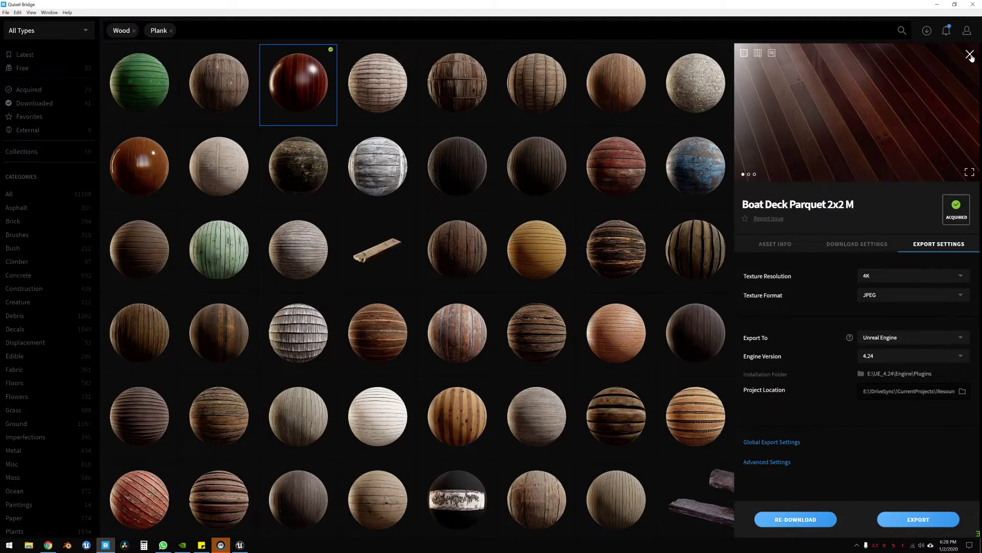
click(969, 54)
click(170, 31)
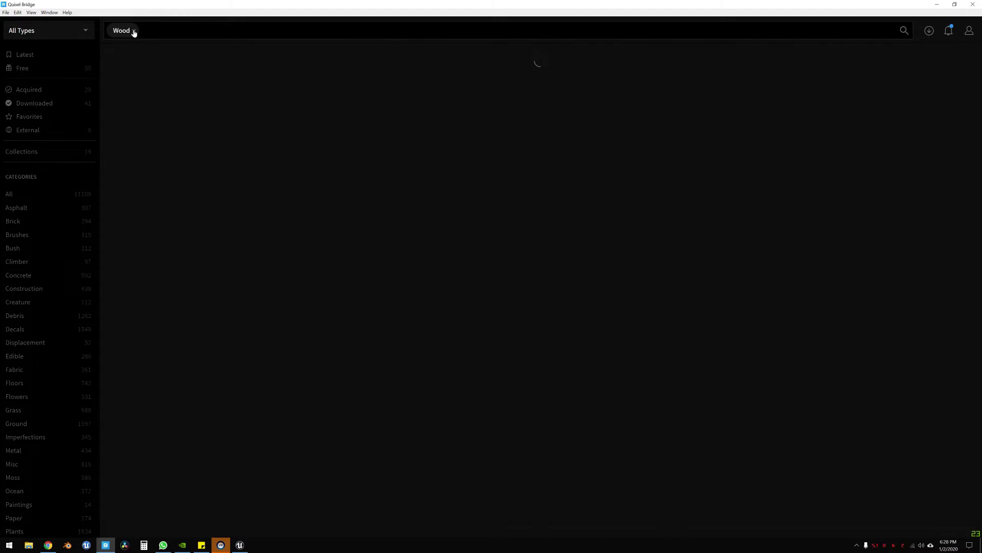
click(134, 33)
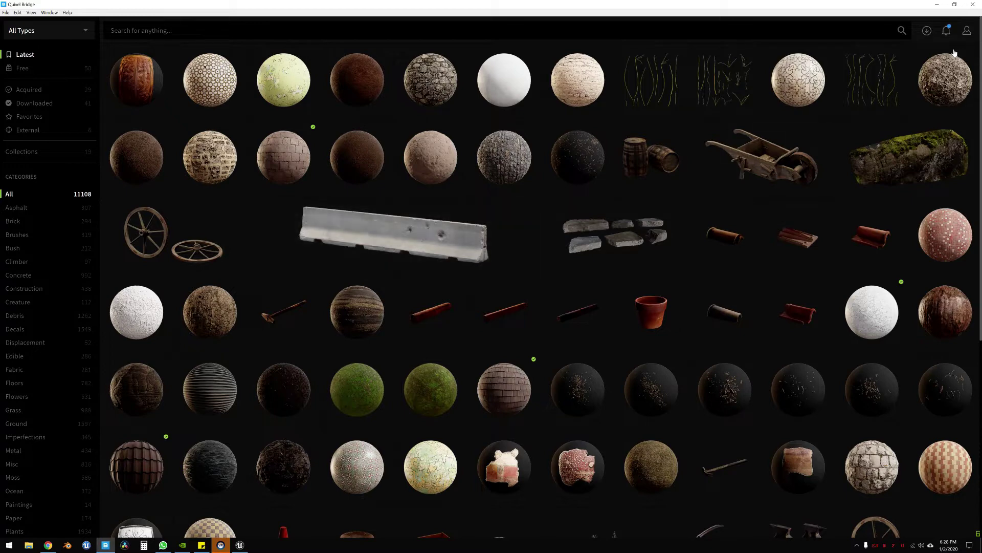
Step: Browse the asset library and filter it to the Planks subcategory of Wood
scroll(486, 385, down, 3)
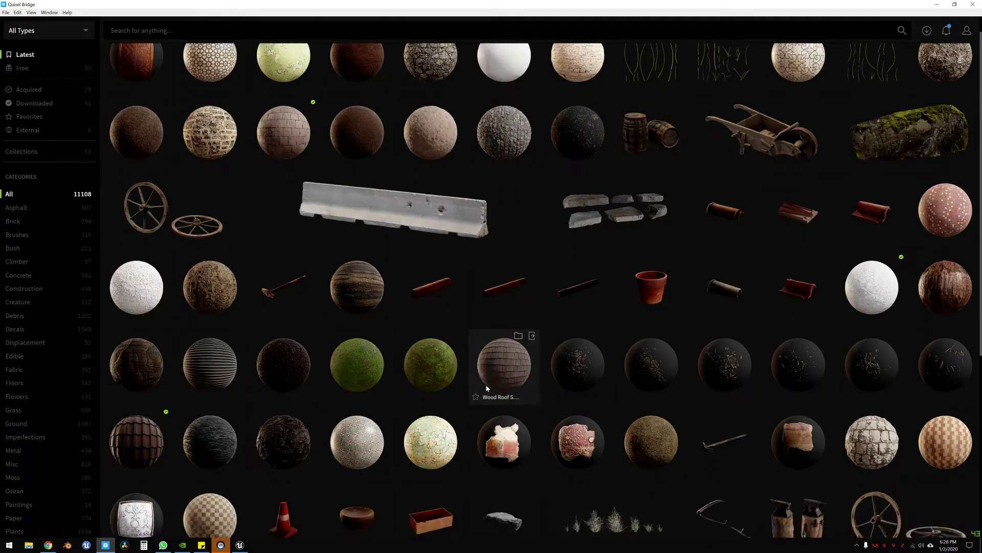
scroll(486, 385, up, 3)
scroll(35, 409, down, 4)
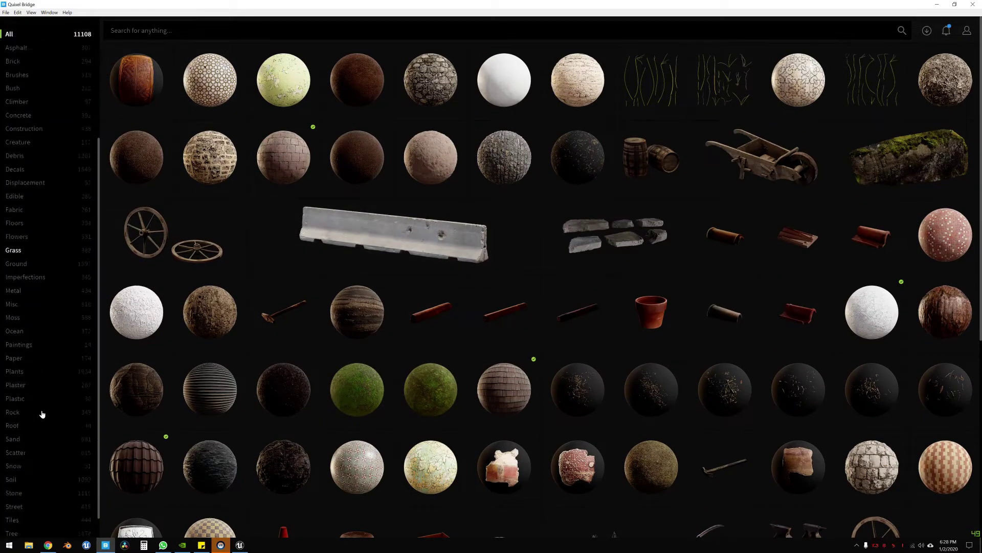
click(14, 527)
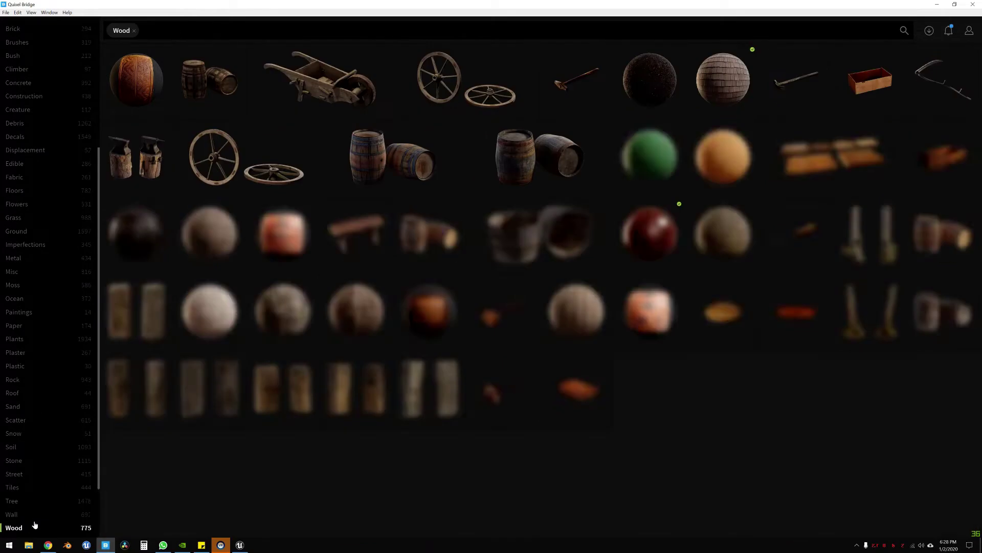
scroll(55, 508, down, 2)
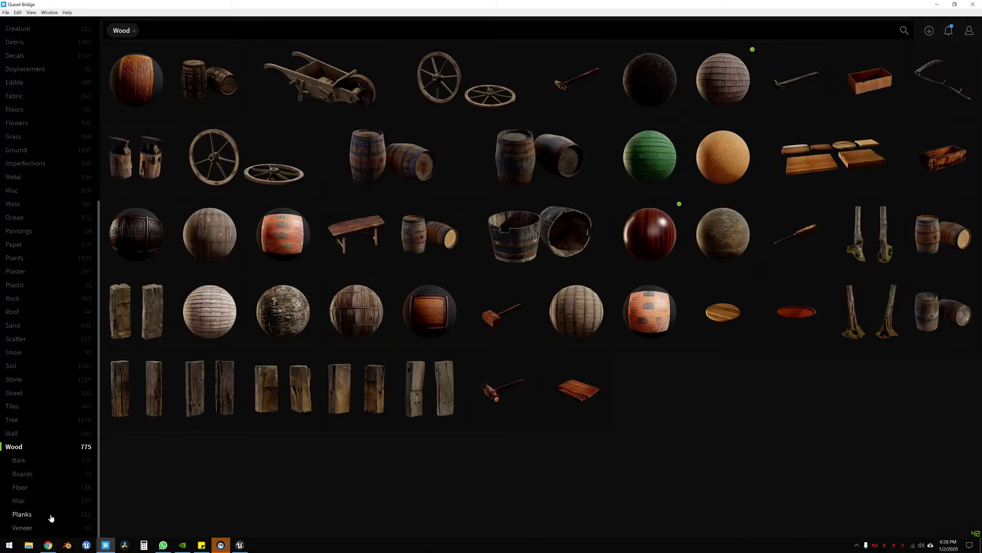
click(53, 516)
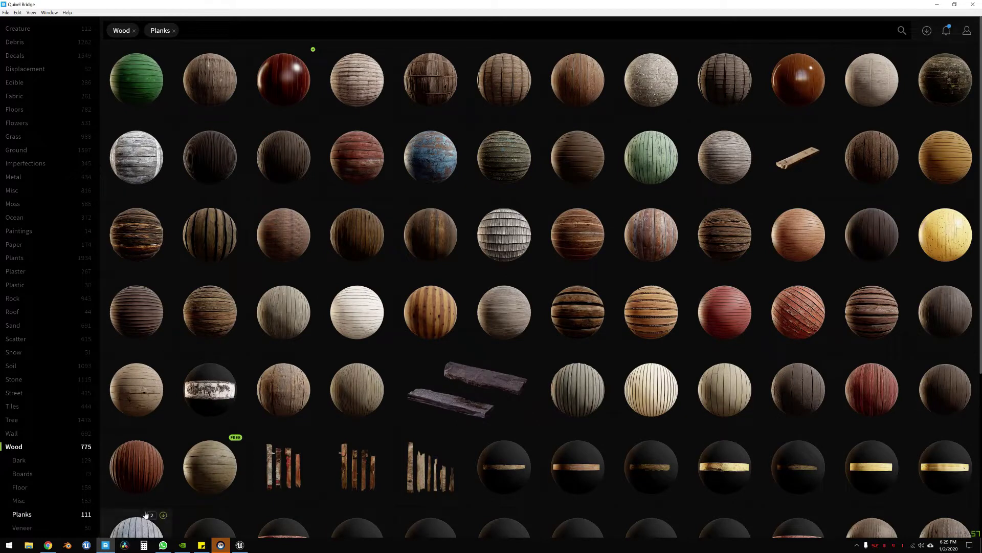
Step: Select the Wooden Planks 2x2 M surface among the plank assets and show its download settings
mouse_move(417, 479)
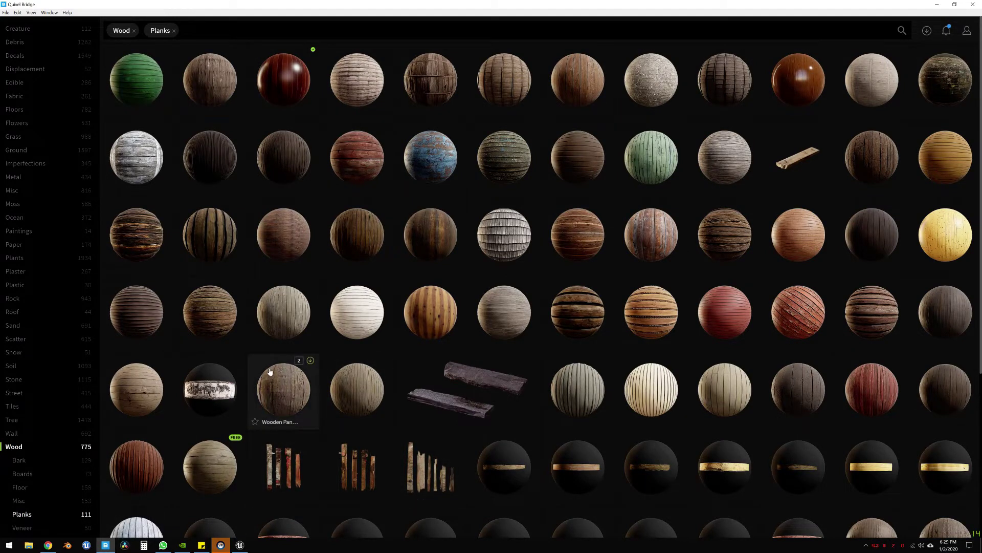
mouse_move(316, 318)
mouse_move(355, 383)
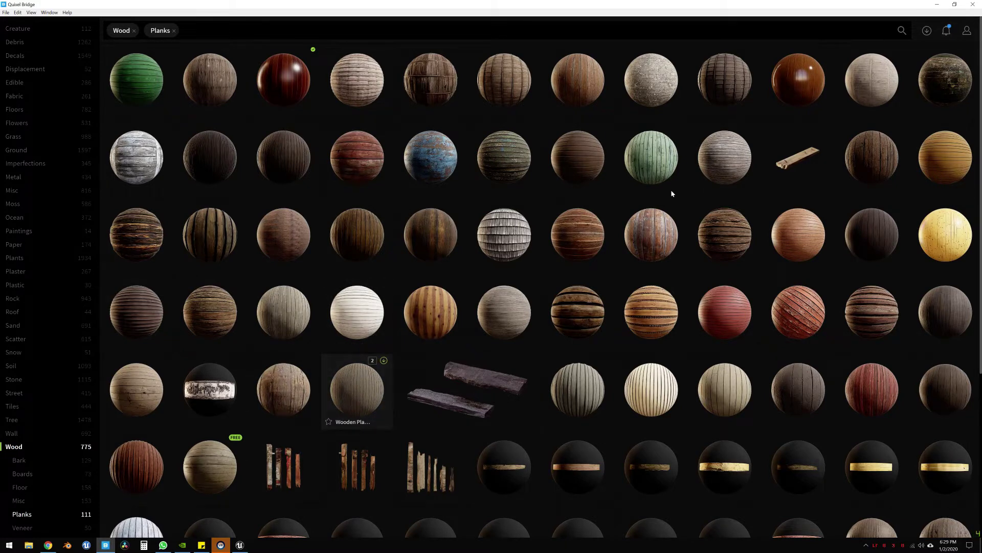
click(719, 165)
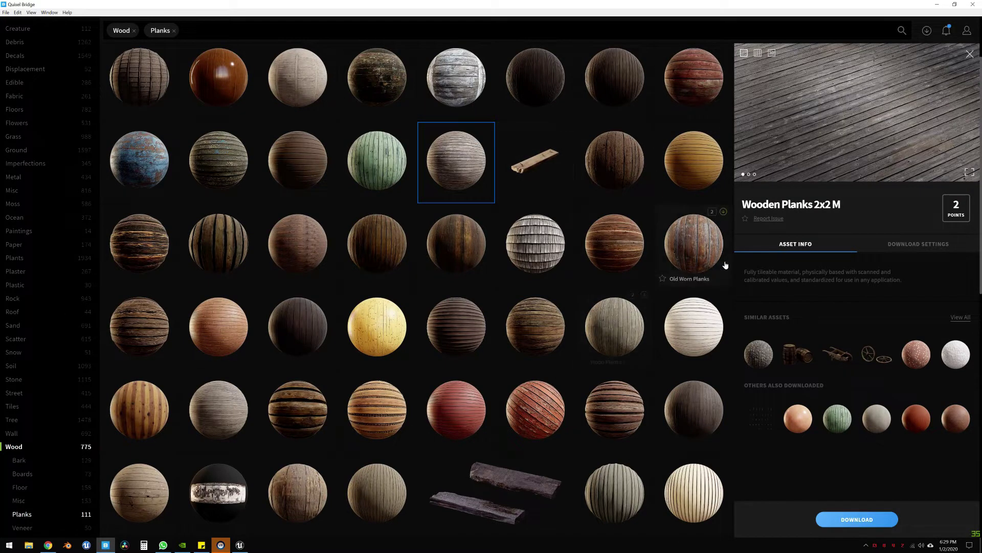
click(918, 244)
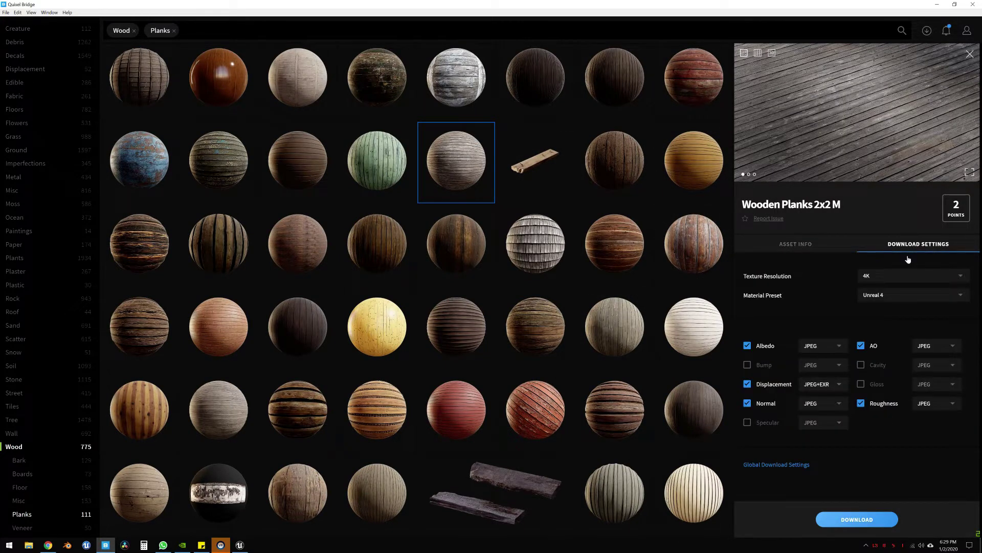
Step: Download Wooden Planks 2x2 M with 4K texture resolution and the Unreal 4 material preset
click(883, 276)
click(882, 276)
click(885, 294)
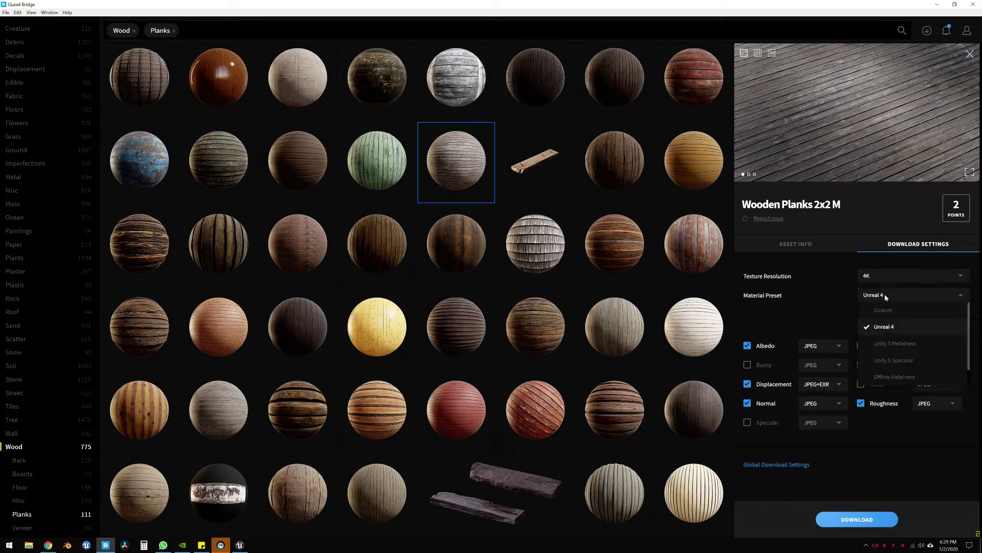
click(884, 326)
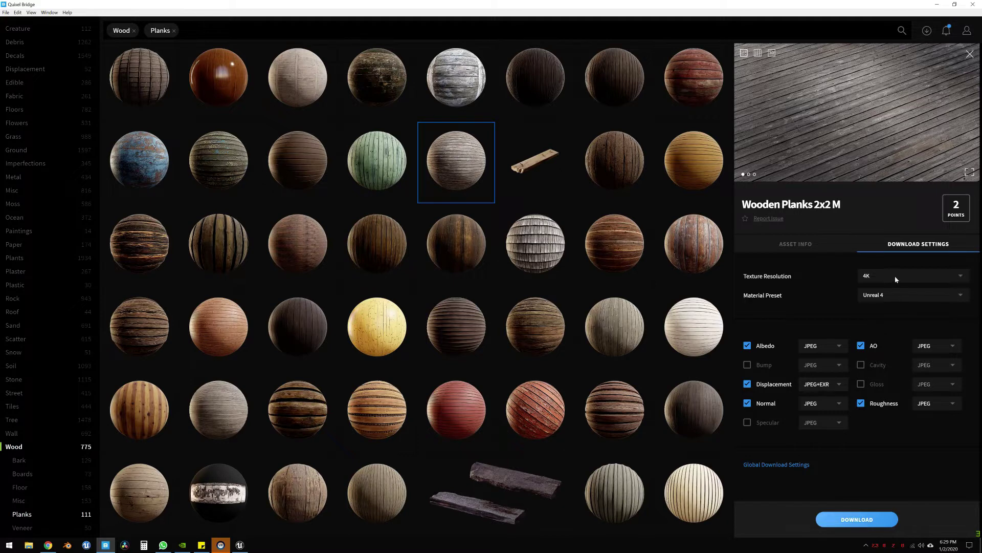
click(896, 277)
click(886, 308)
click(857, 519)
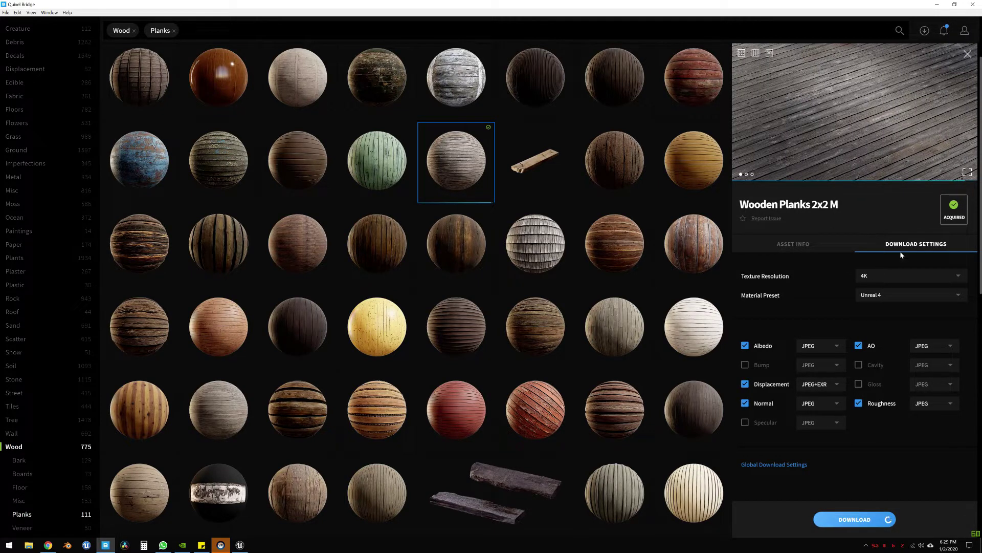
Step: In the asset's export settings, set the texture resolution to 2K and check the Unreal Engine target and version 4.24
click(946, 245)
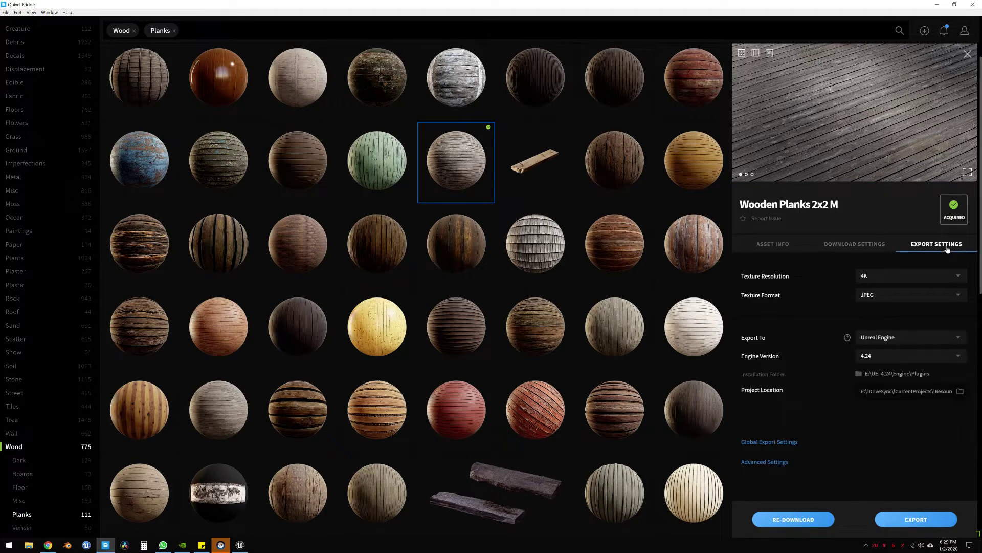
click(922, 282)
click(921, 291)
click(879, 339)
click(878, 341)
click(882, 357)
click(882, 358)
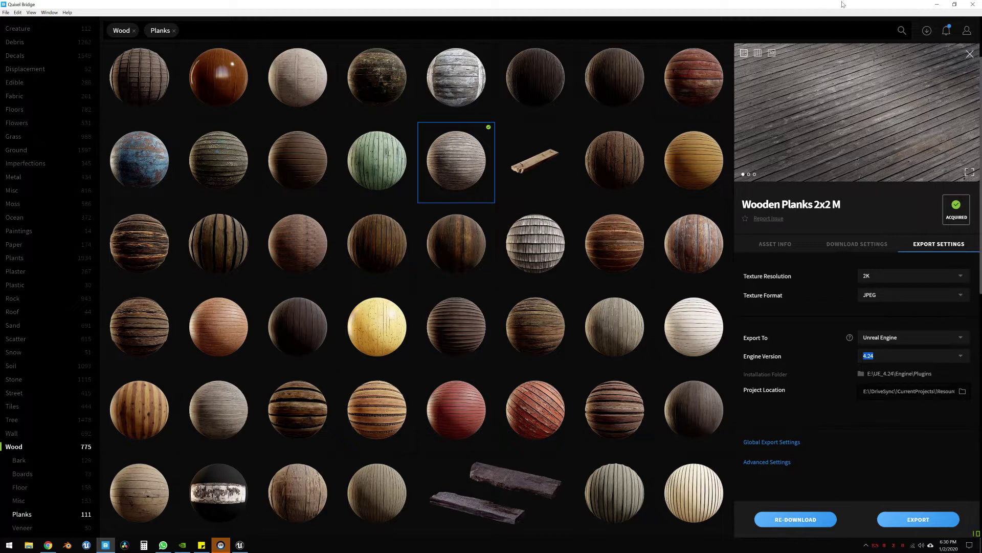
Step: Switch to Unreal Engine and open the Megascans plugin settings, placing the dialog clear of the content browser
drag(842, 4, 265, 134)
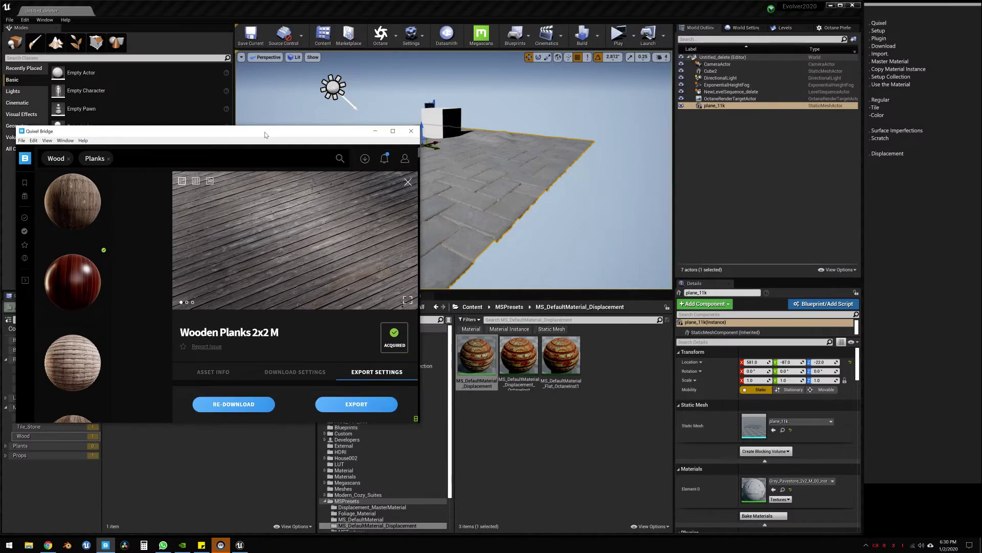
click(482, 35)
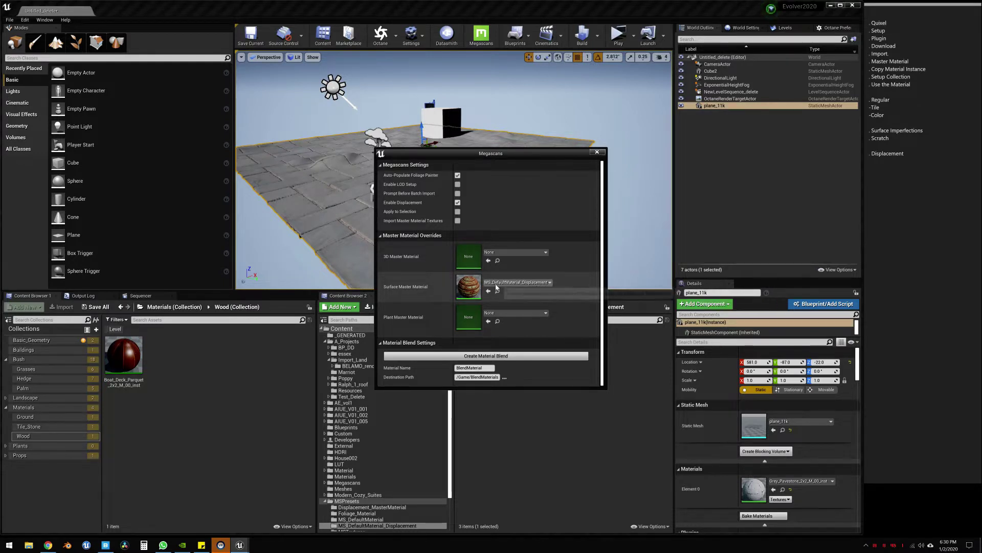
drag(535, 153, 737, 73)
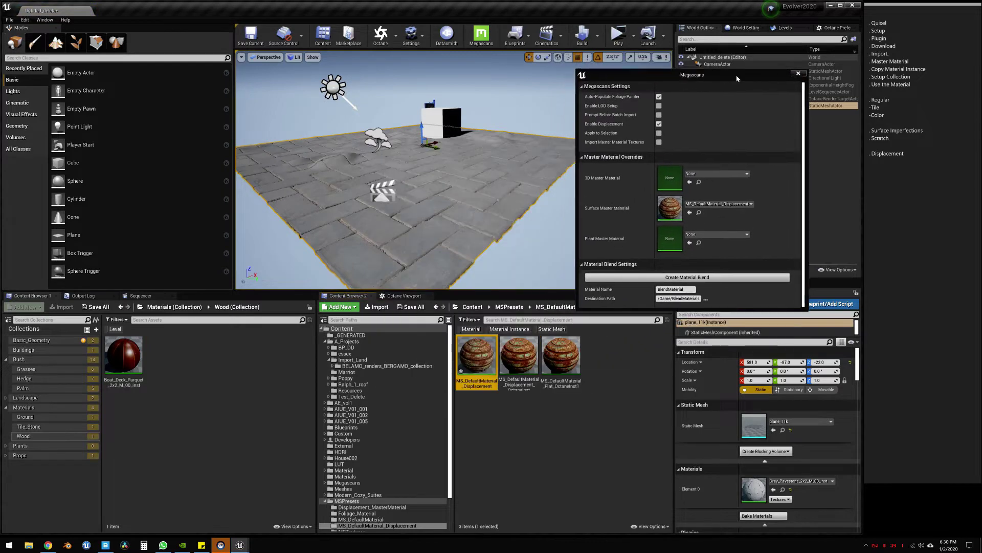
Step: Open the MS_DefaultMaterial_Displacement material in a maximized editor and examine its UV Controls and Pan node groups
double_click(485, 360)
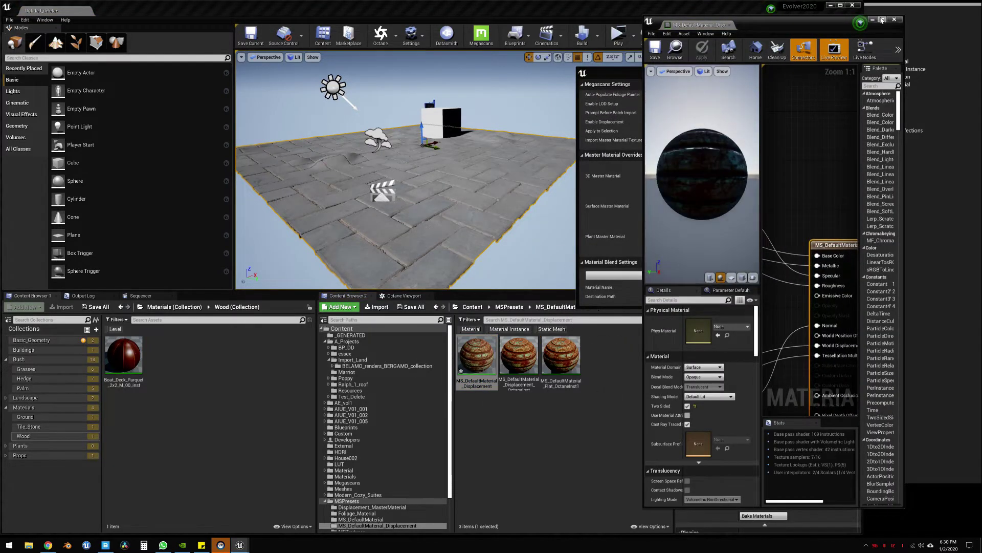
double_click(854, 20)
scroll(673, 236, down, 5)
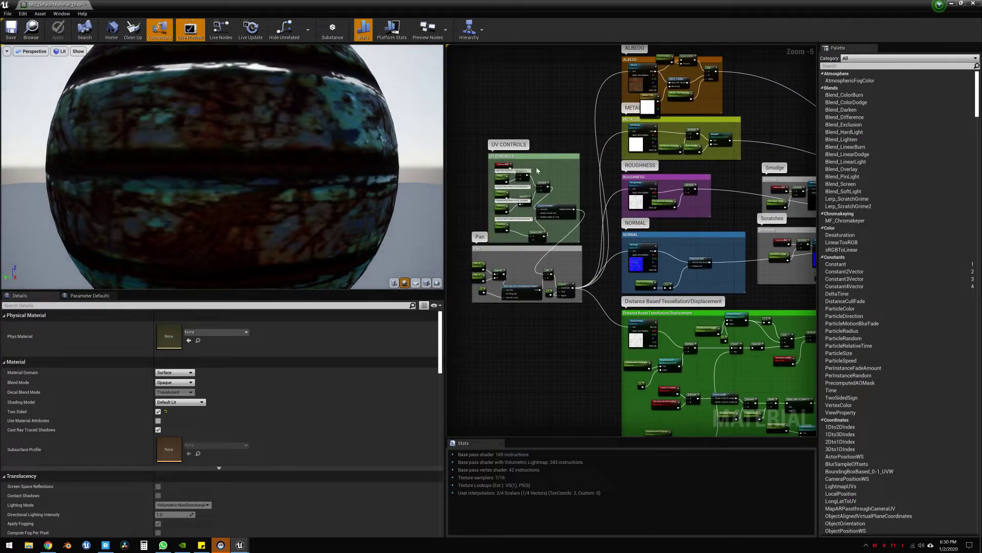
scroll(537, 171, up, 2)
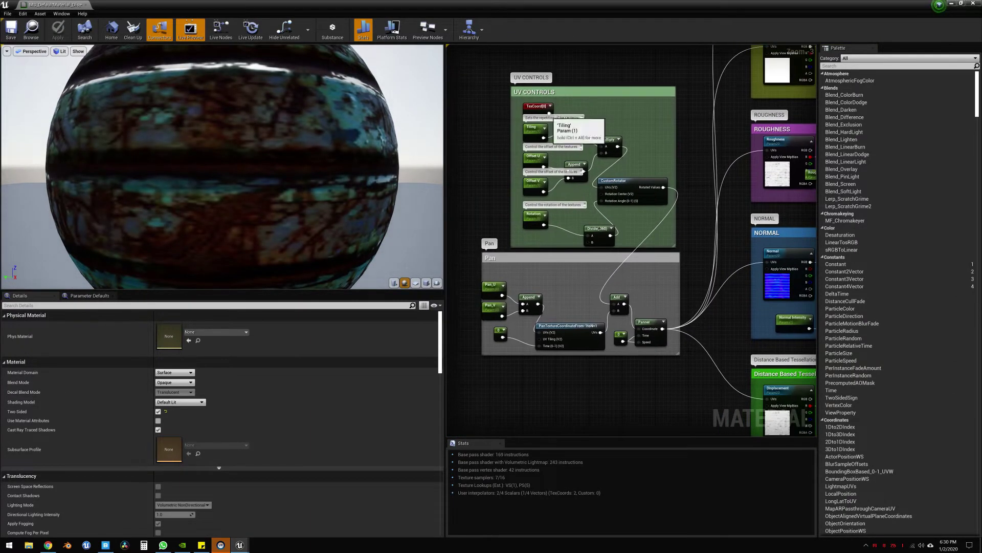
scroll(544, 169, up, 2)
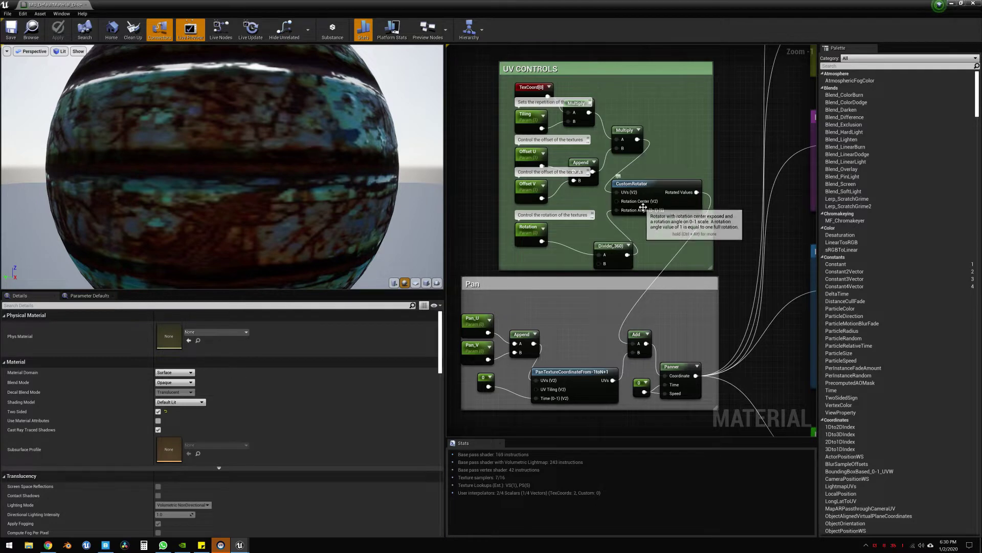
right_drag(546, 238, 555, 112)
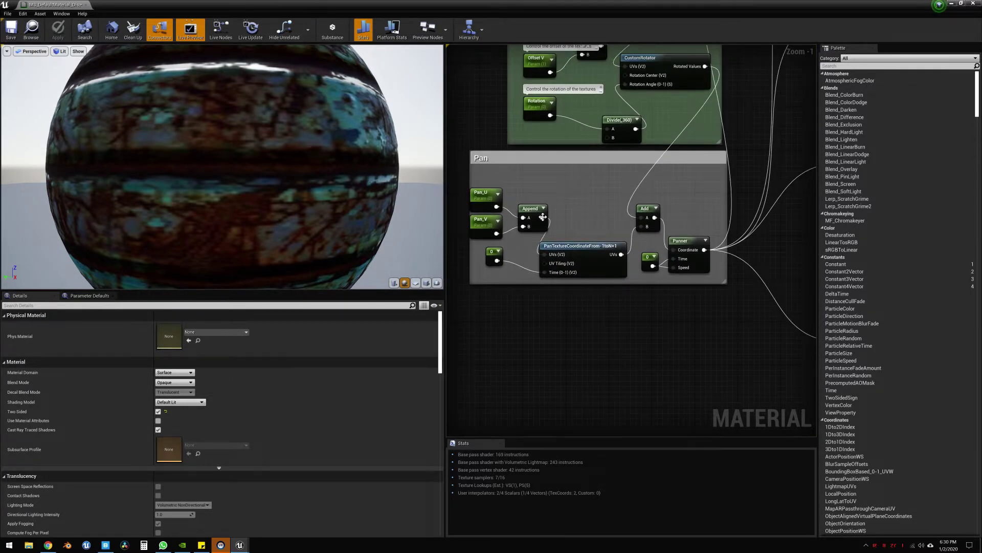
scroll(742, 180, down, 3)
scroll(571, 214, up, 3)
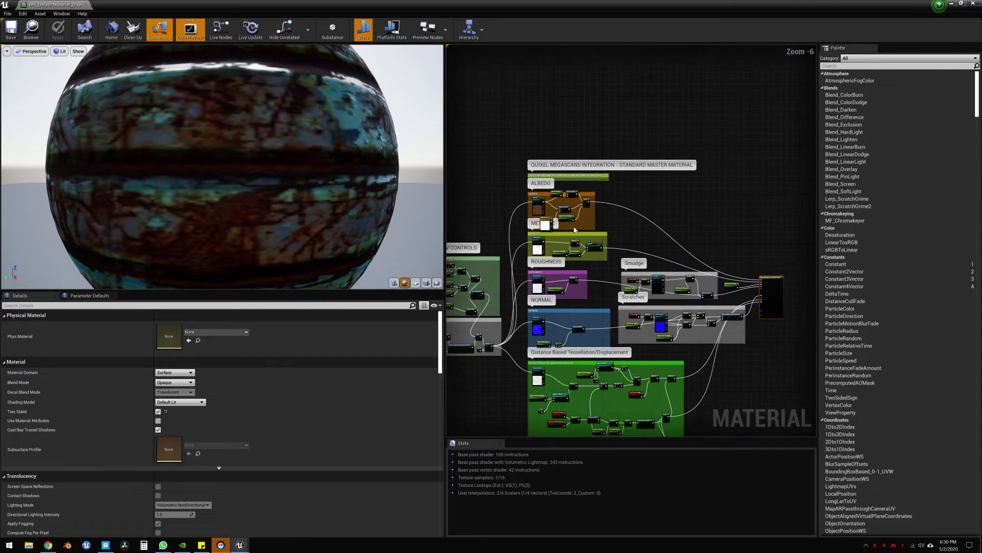
Step: Examine the material's Albedo, Metallic, Roughness, Smudge, Scratches, Normal and Displacement node groups
right_drag(571, 214, 646, 205)
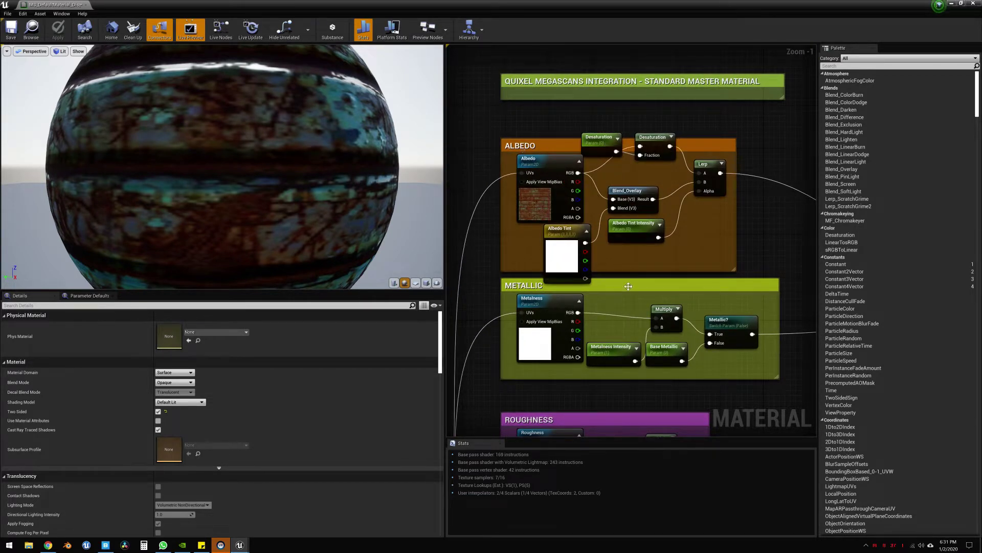
right_drag(628, 287, 596, 86)
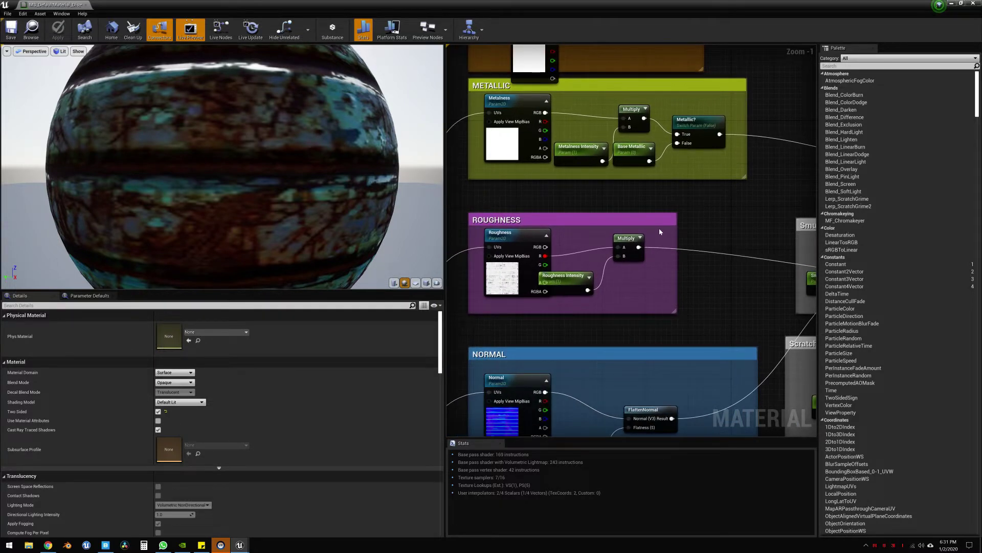
right_drag(712, 274, 559, 225)
right_drag(736, 245, 564, 249)
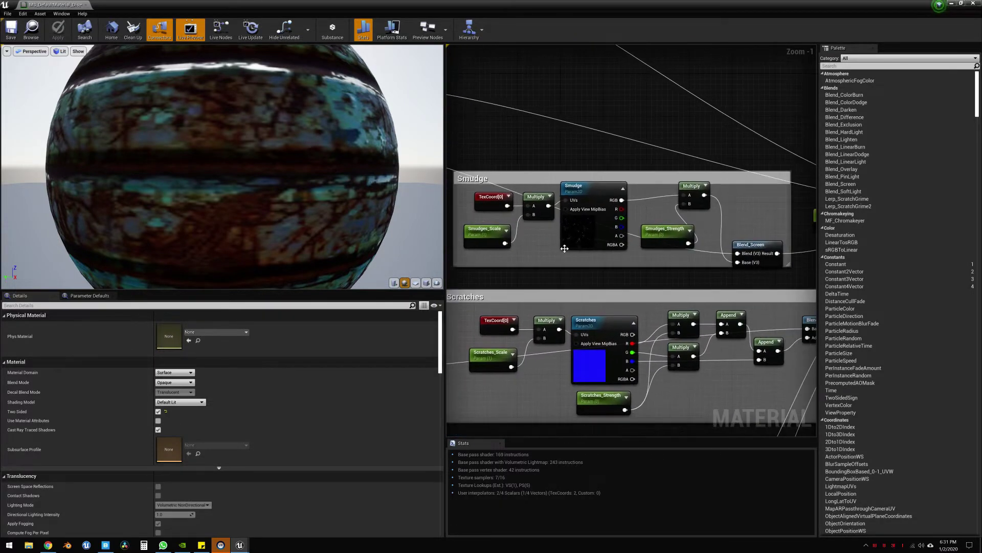
scroll(565, 248, down, 2)
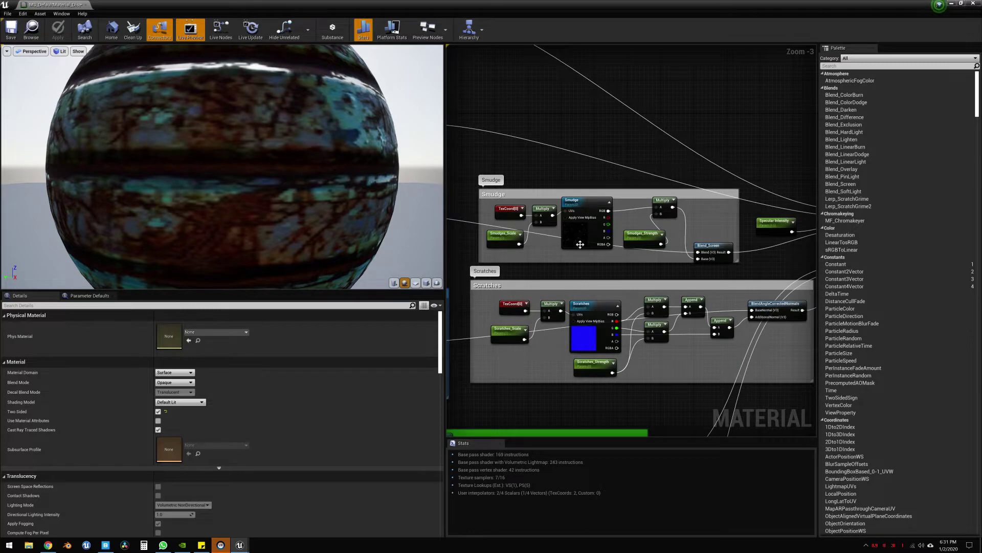
mouse_move(694, 247)
right_down()
mouse_move(603, 231)
mouse_move(665, 209)
mouse_move(813, 113)
right_up()
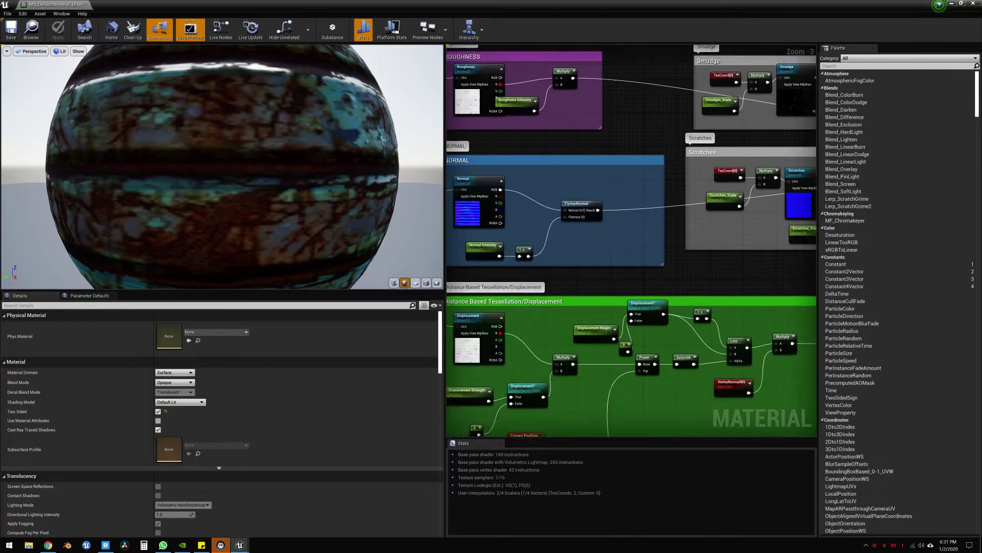
Step: Examine the material's Scratches and Distance Based Tessellation/Displacement node groups and their connections to the main material node
right_drag(472, 243, 541, 243)
right_drag(775, 220, 494, 225)
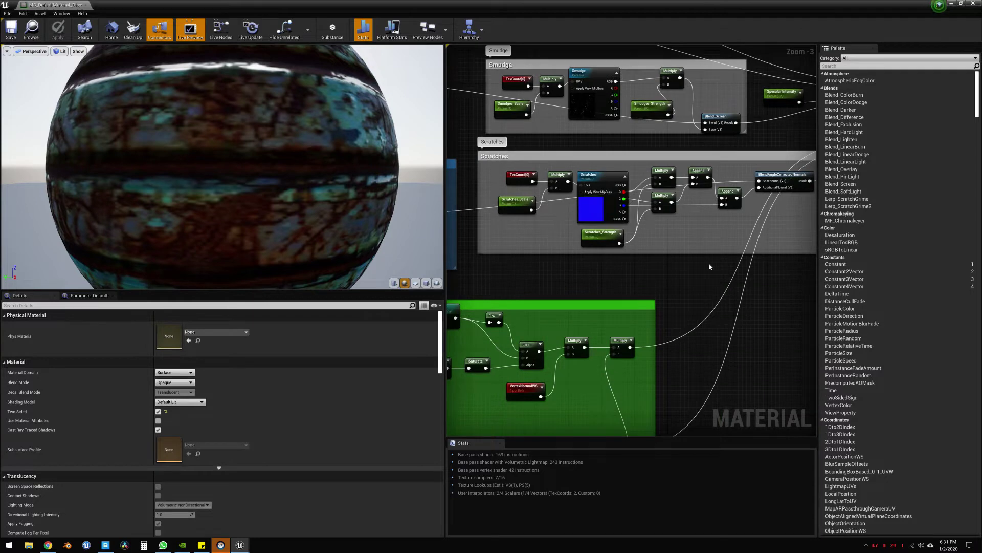
mouse_move(709, 267)
right_down()
mouse_move(687, 268)
mouse_move(703, 225)
mouse_move(761, 185)
mouse_move(602, 206)
mouse_move(701, 217)
mouse_move(816, 123)
right_up()
right_drag(555, 339, 566, 253)
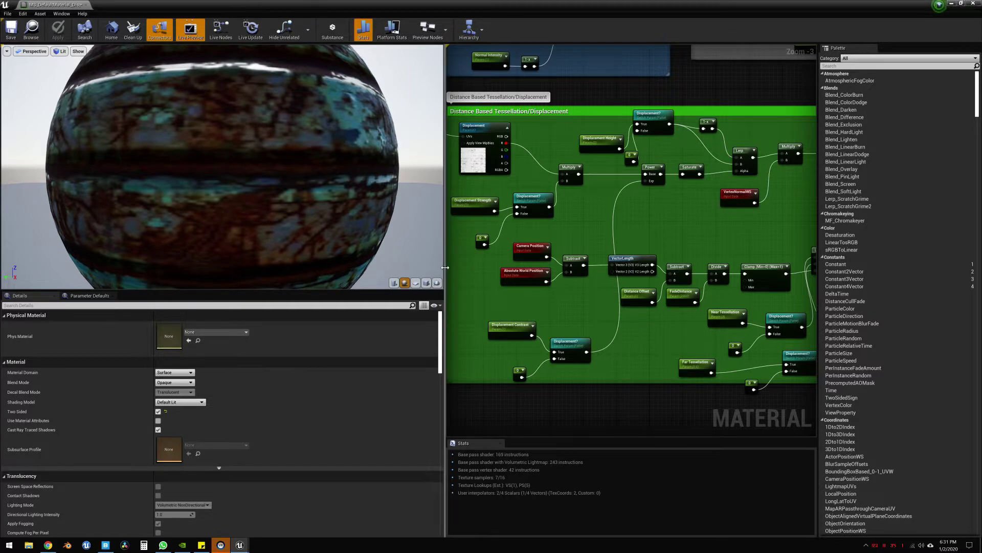
drag(447, 270, 279, 270)
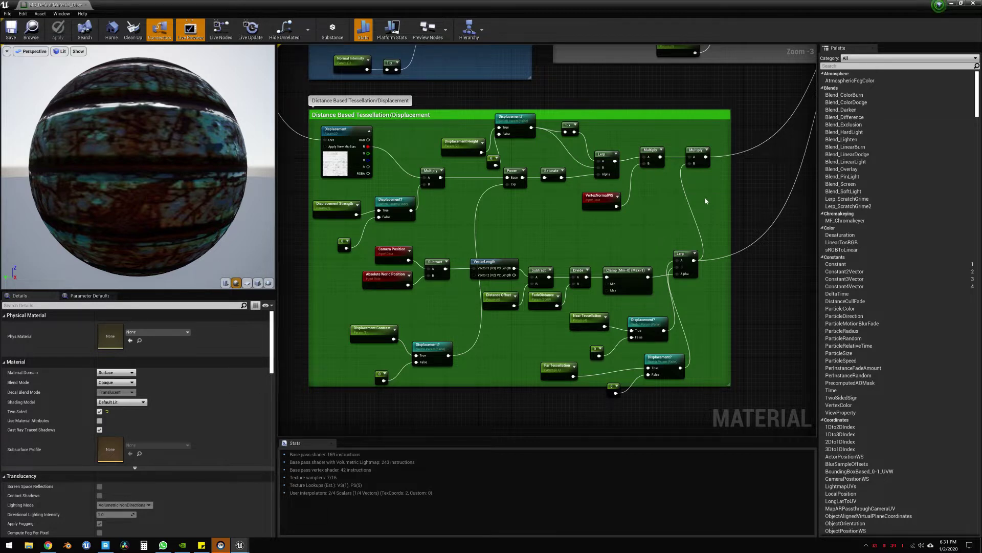
right_drag(705, 201, 686, 296)
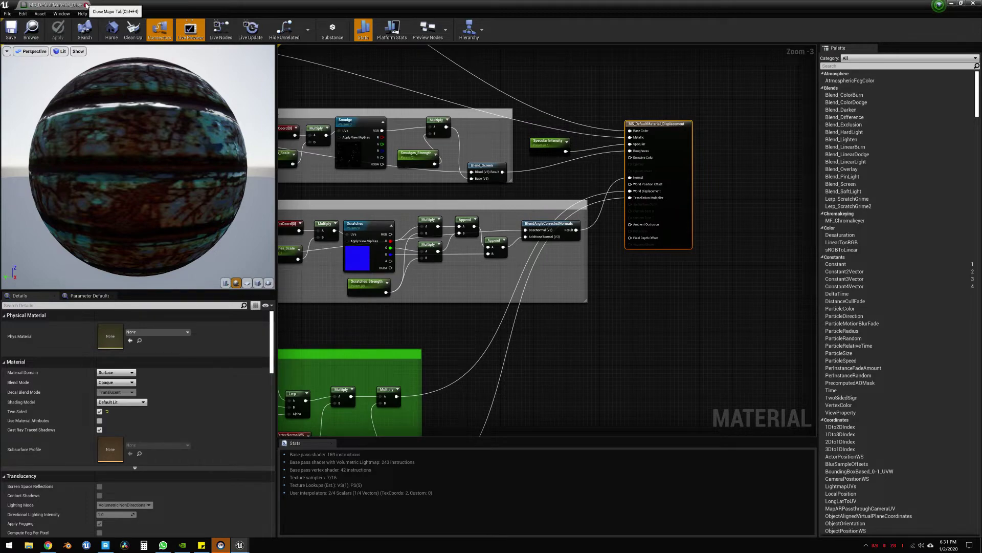
Step: Close the MS_DefaultMaterial_Displacement editor and dismiss the Megascans plugin settings
click(87, 5)
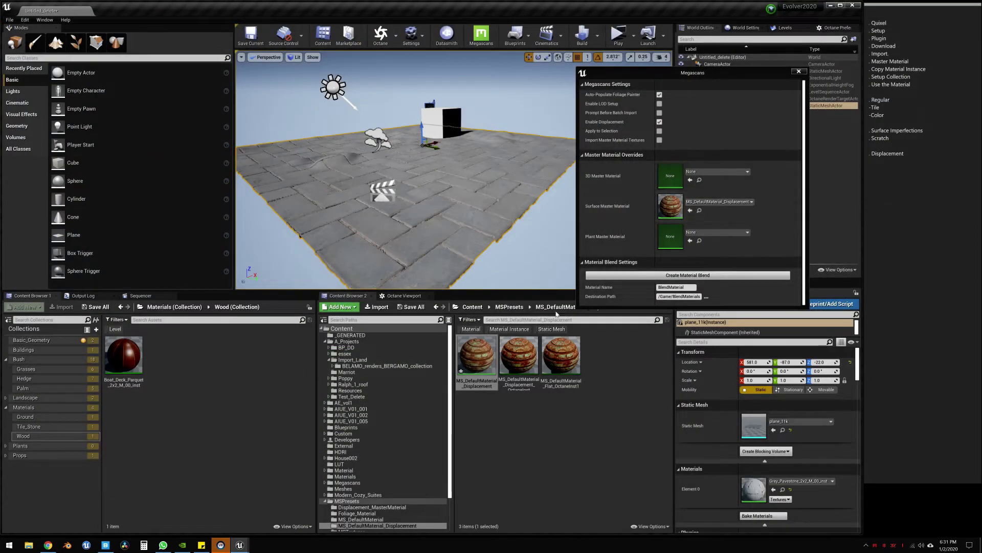
drag(712, 73, 758, 39)
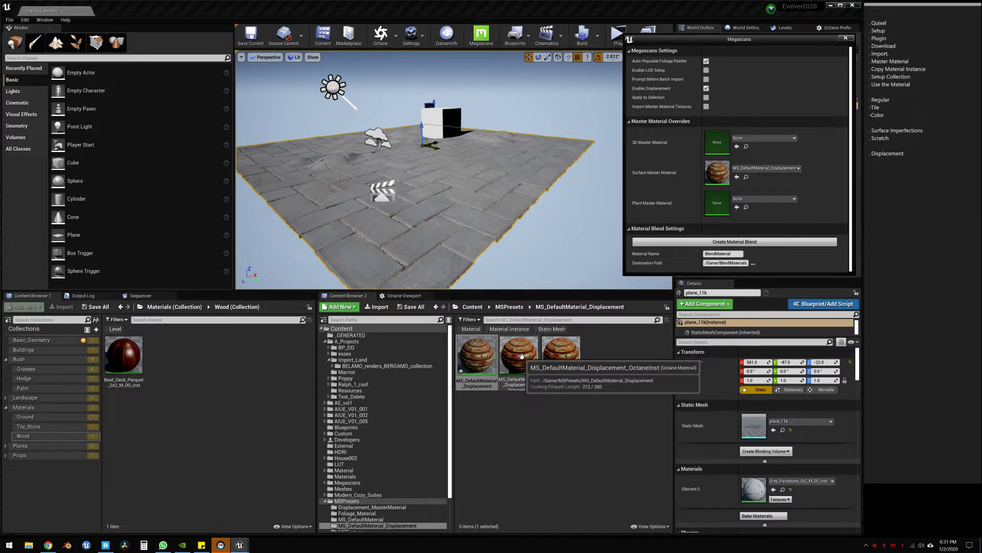
click(846, 39)
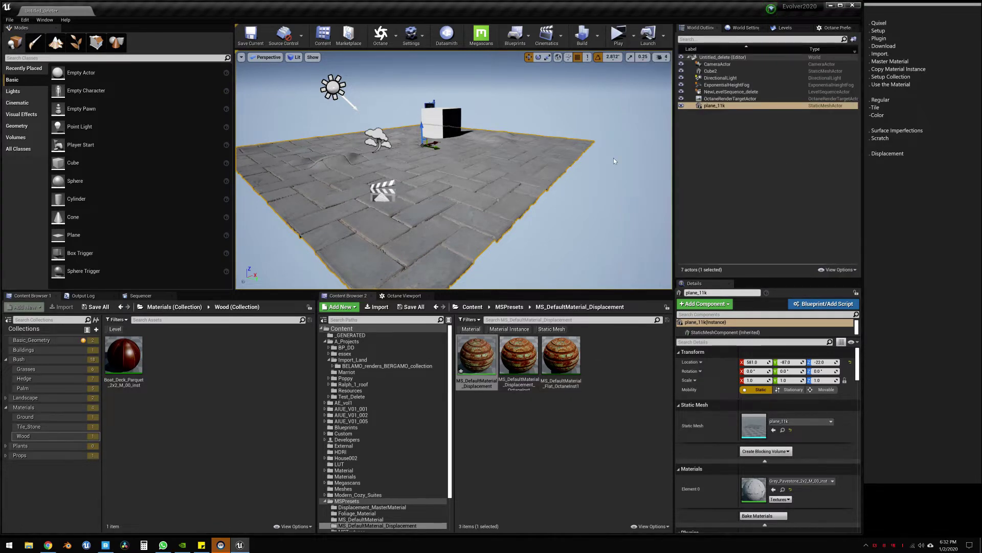
Step: Switch to Quixel Bridge, export Wooden Planks 2x2 M with 2K JPEG textures, and save the imported assets in Unreal Engine
click(105, 545)
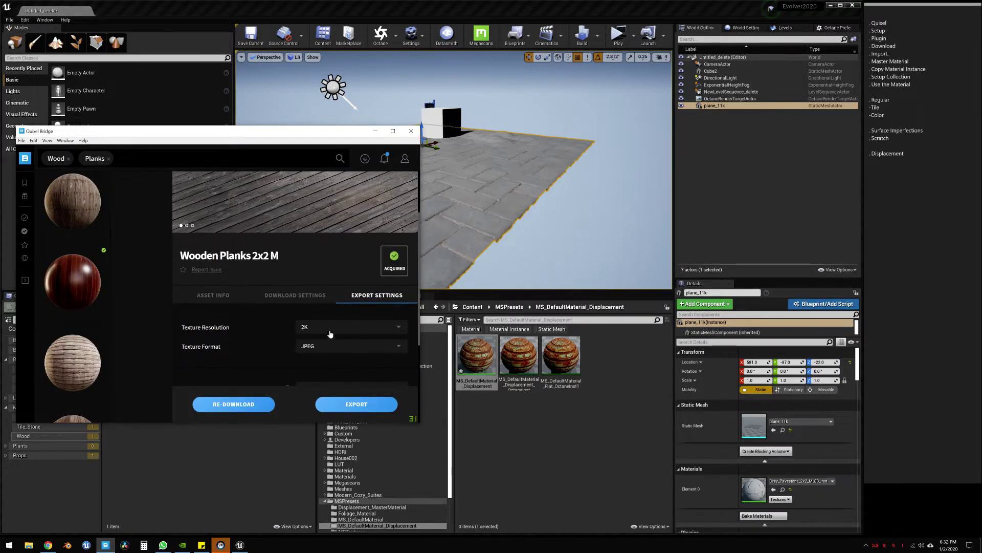
click(338, 350)
click(338, 350)
click(348, 406)
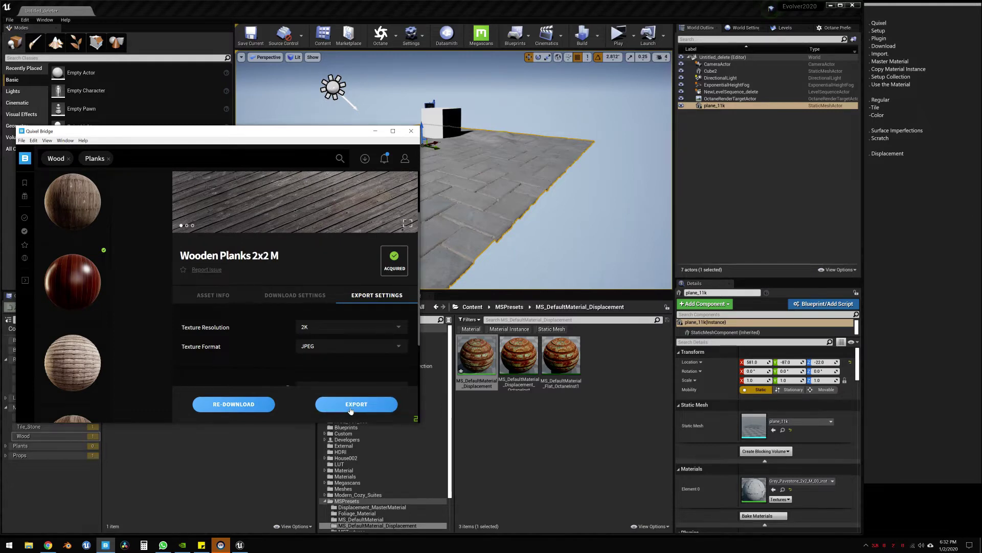
click(376, 131)
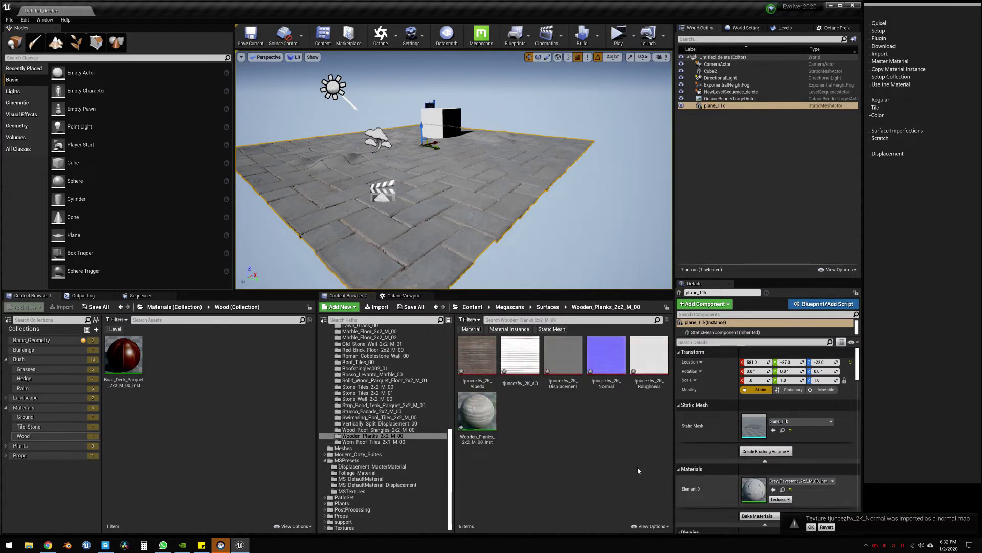
click(413, 306)
click(562, 343)
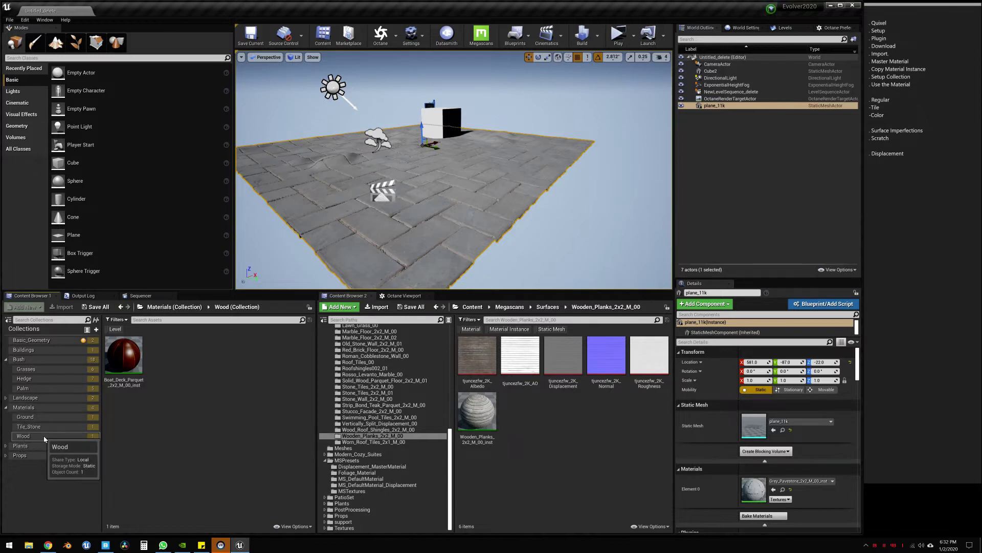
Step: Add the Wooden_Planks_2x2_M_00_inst material instance to the Materials collection and its Wood subcollection
right_click(474, 418)
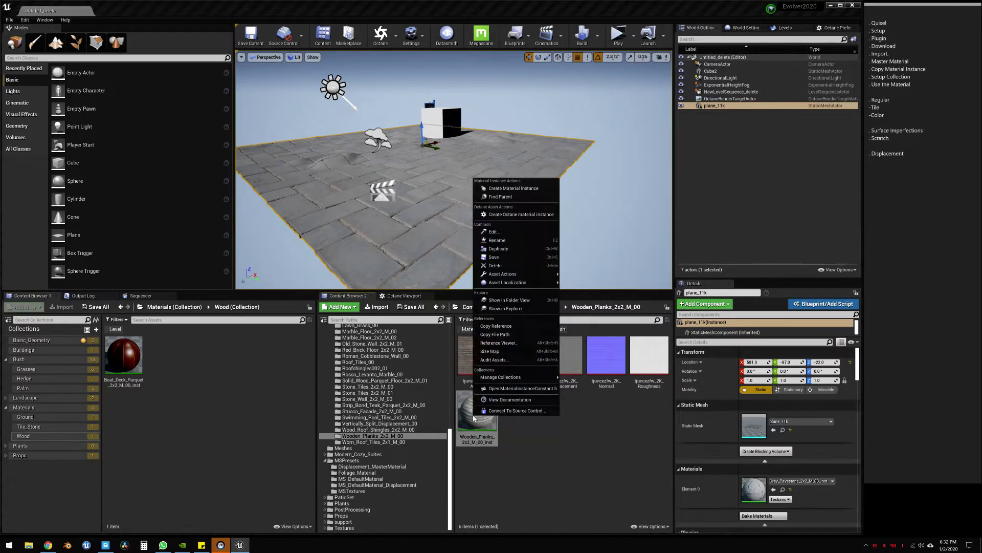
mouse_move(507, 380)
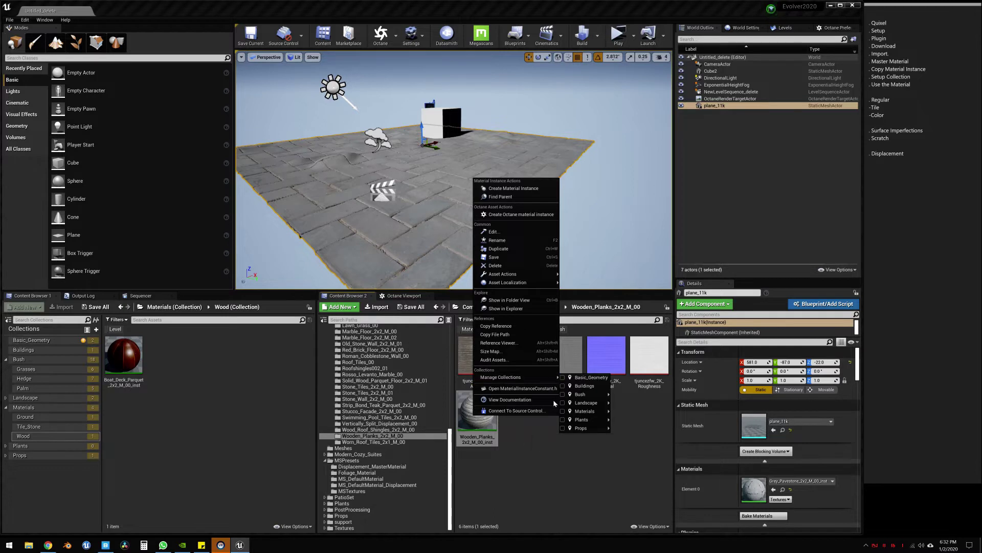
click(563, 411)
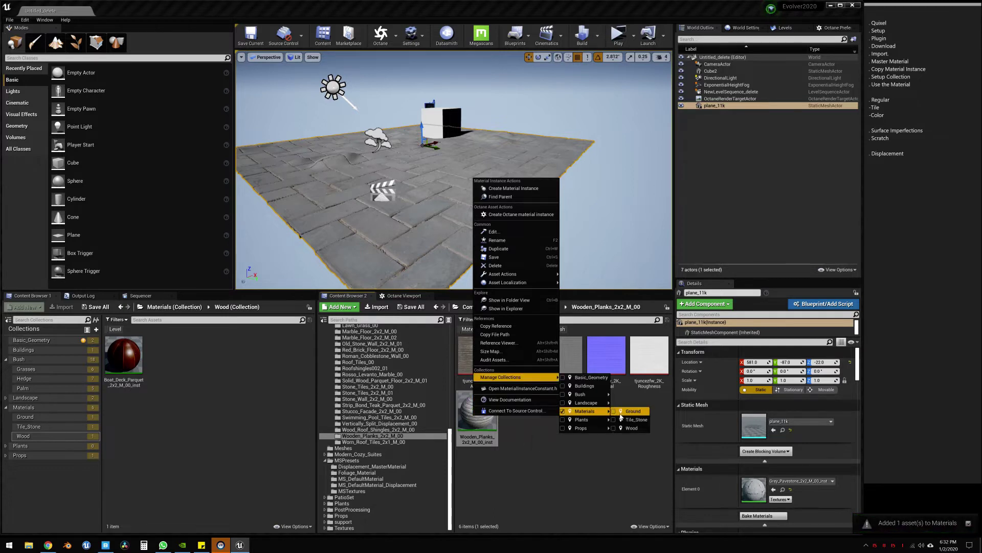
click(614, 428)
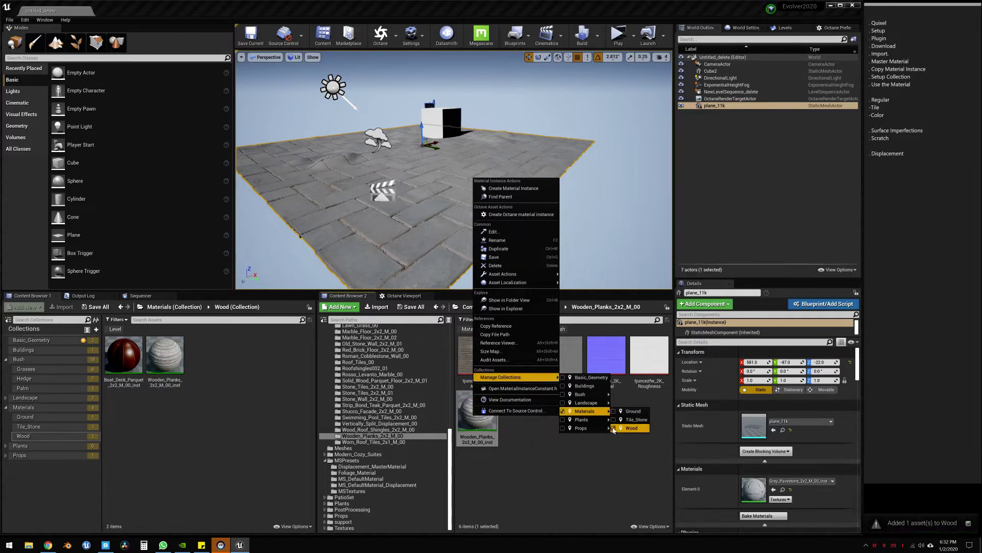
click(615, 452)
click(615, 452)
Step: Browse the Megascans Surfaces folder, collapse the Bush collection, and reopen the Wood collection under Materials
scroll(409, 395, up, 5)
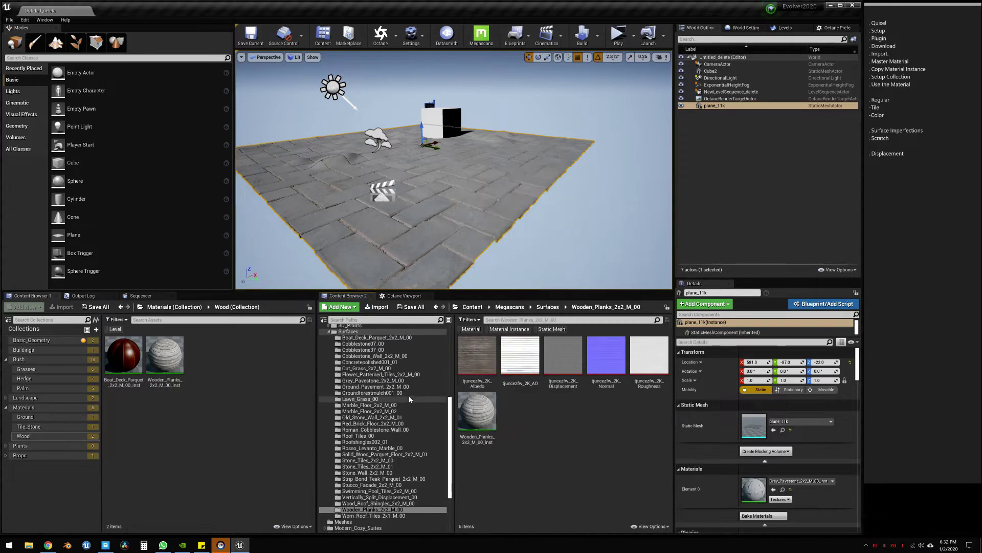
double_click(340, 344)
scroll(350, 379, up, 10)
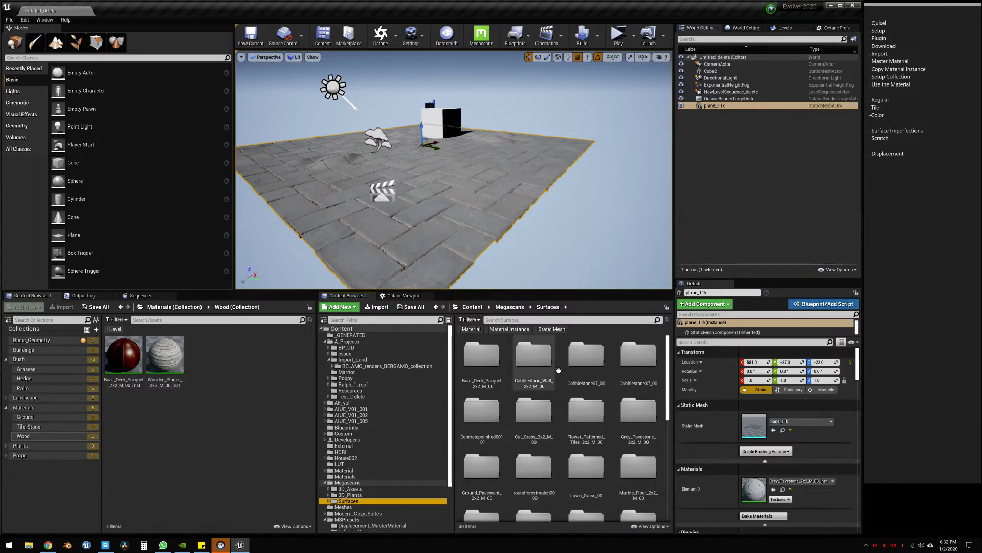
scroll(372, 376, down, 2)
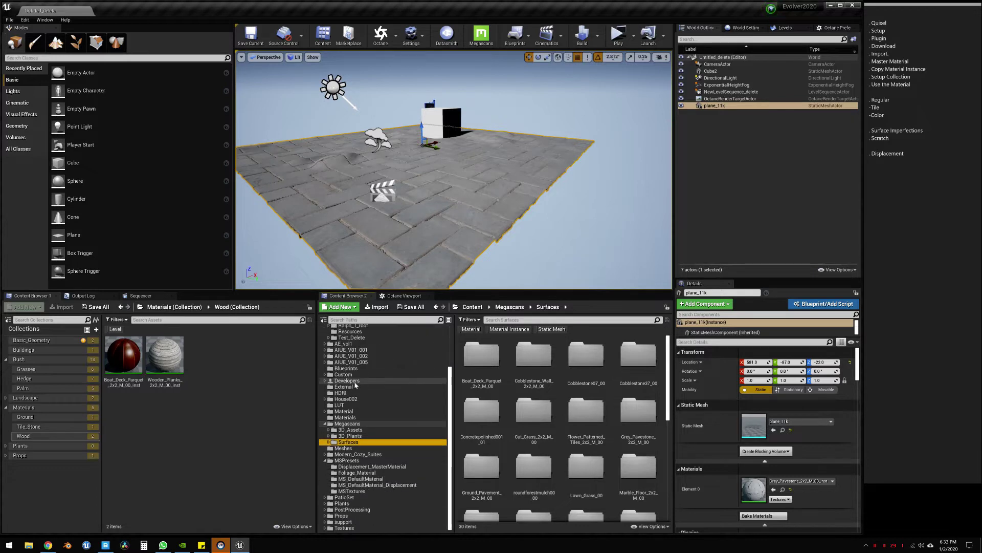
click(5, 407)
click(6, 359)
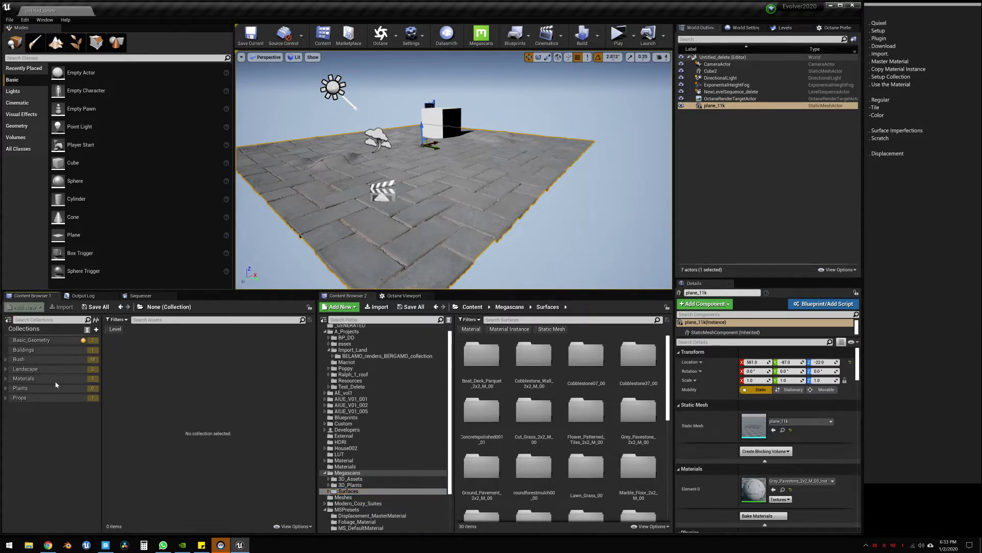
click(5, 379)
click(29, 407)
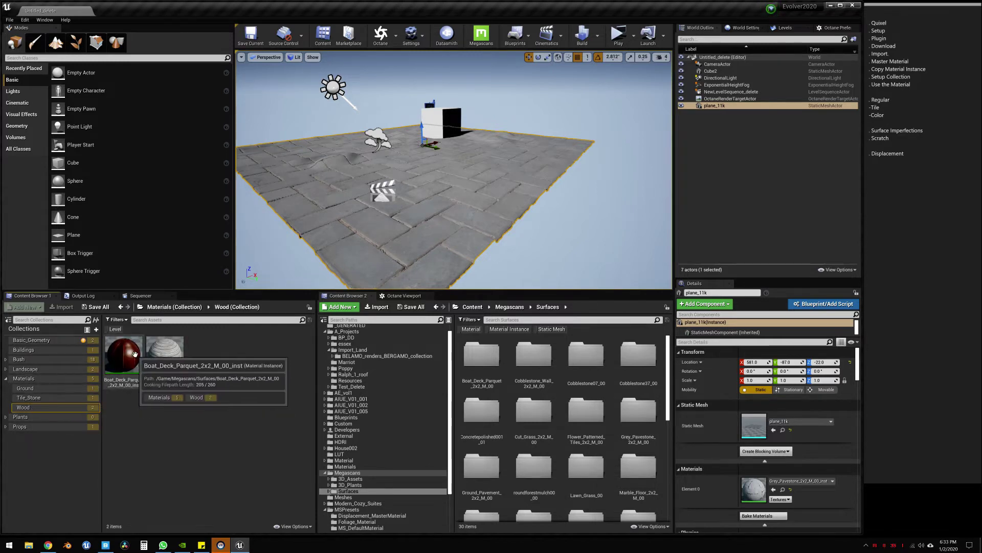
Step: Copy Wooden_Planks_2x2_M_00_inst from the Wood collection into the Test_Delete project folder and save the copy
drag(163, 356, 353, 390)
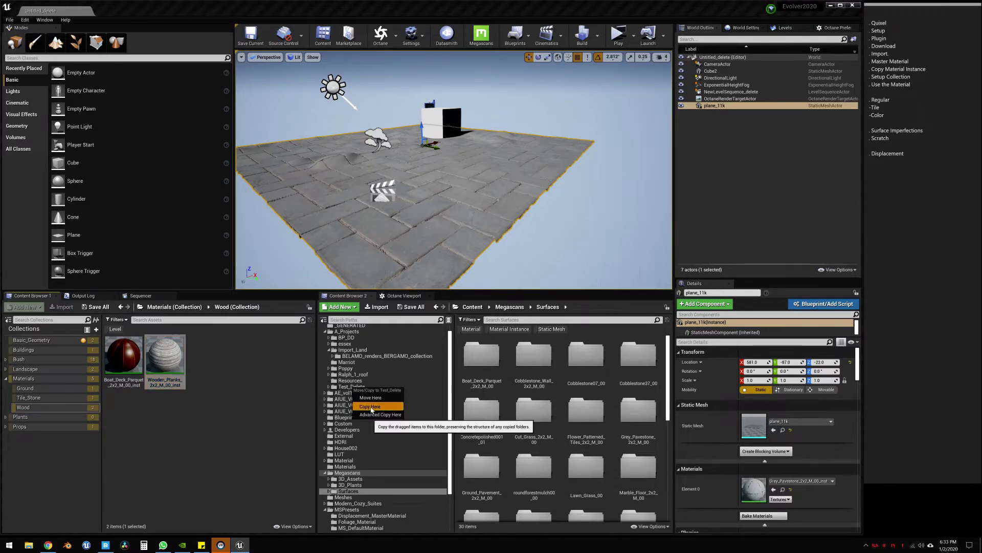
click(371, 405)
click(367, 387)
scroll(622, 384, down, 10)
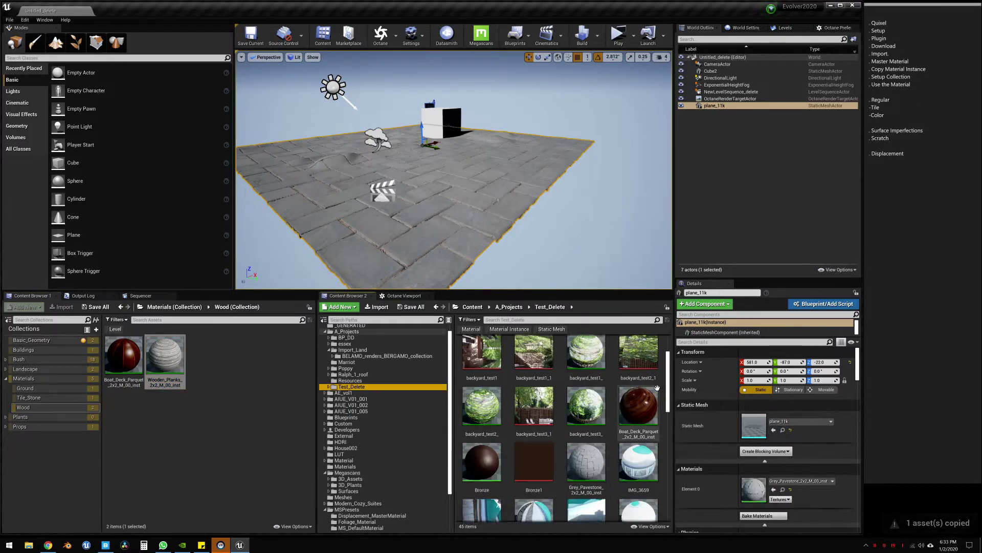
scroll(622, 383, down, 2)
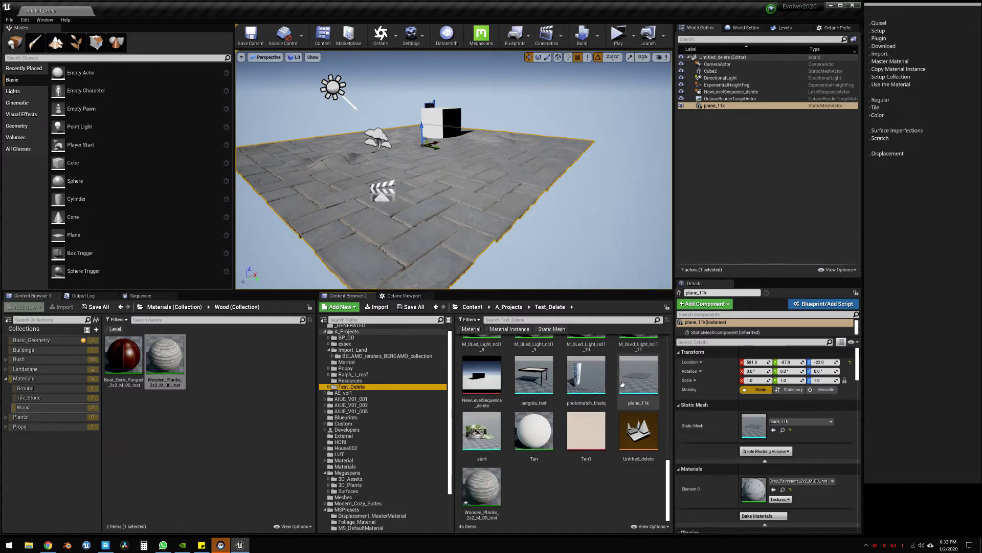
click(414, 306)
click(560, 342)
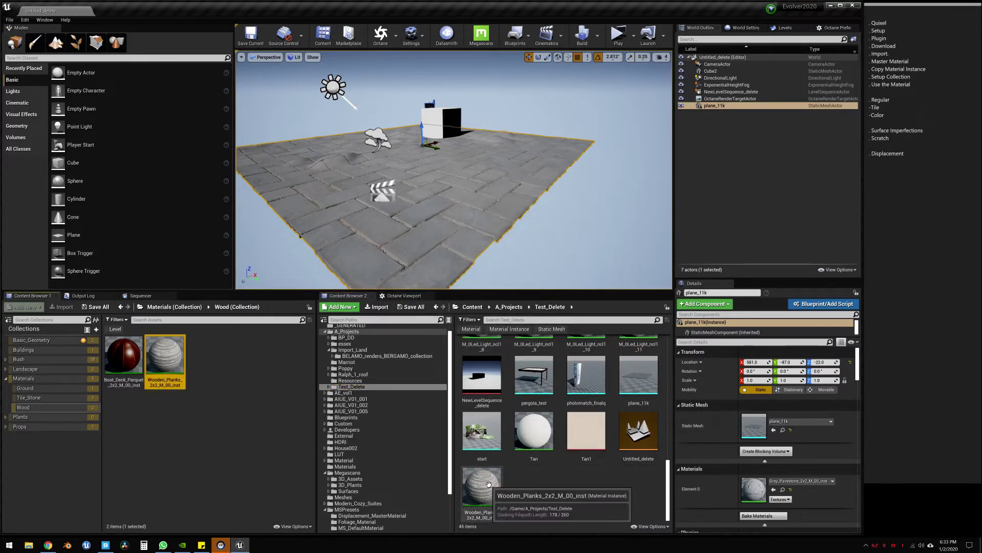
Step: Apply the copied Wooden_Planks_2x2_M_00_inst material to the floor plane and the cube in the level
drag(481, 488, 446, 164)
right_drag(447, 164, 461, 203)
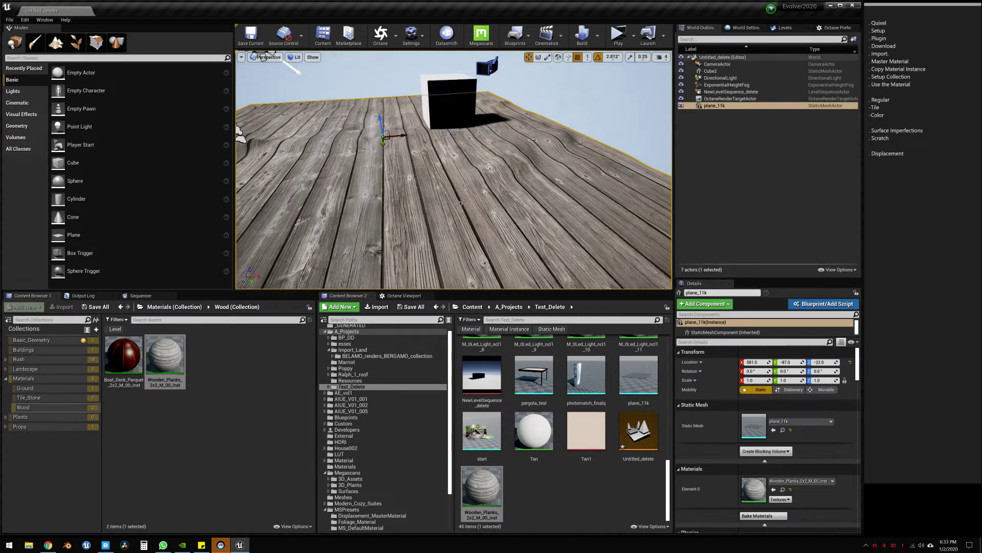
right_drag(414, 153, 424, 180)
drag(482, 492, 522, 83)
mouse_move(522, 83)
right_down()
mouse_move(514, 94)
mouse_move(526, 101)
right_up()
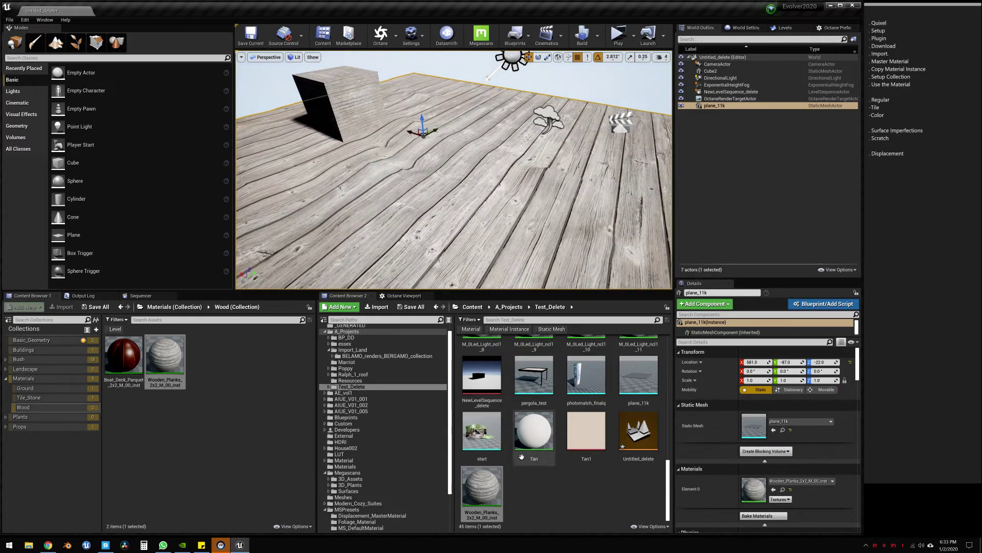
Step: Open the copied wood planks material instance in a restored window beside the viewport and widen its parameter area
double_click(487, 483)
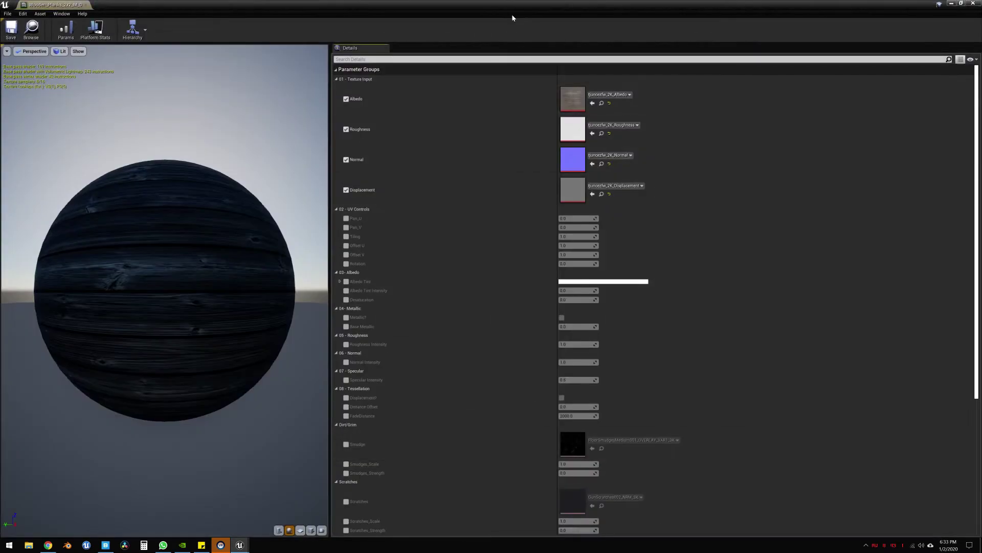
double_click(484, 7)
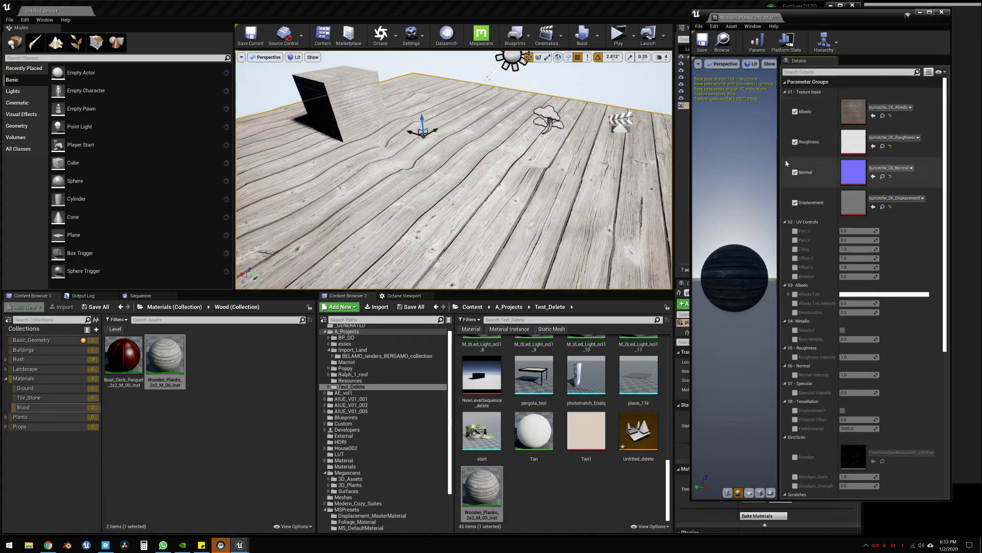
drag(781, 163, 753, 165)
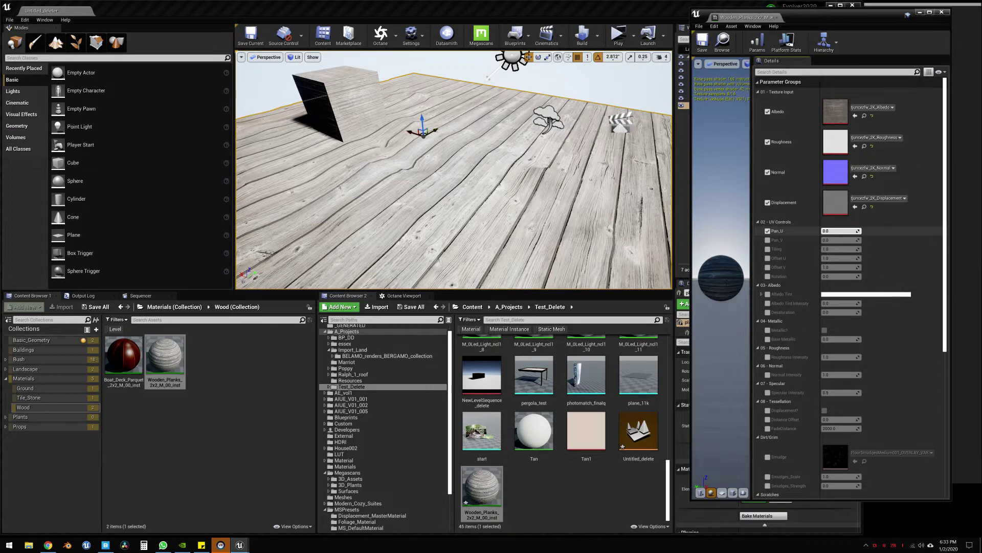
Step: Override the UV pan parameters, setting Pan_U to 0.088889 and Pan_V to -0.355556
mouse_move(833, 230)
mouse_down()
mouse_move(808, 231)
mouse_move(822, 230)
mouse_up()
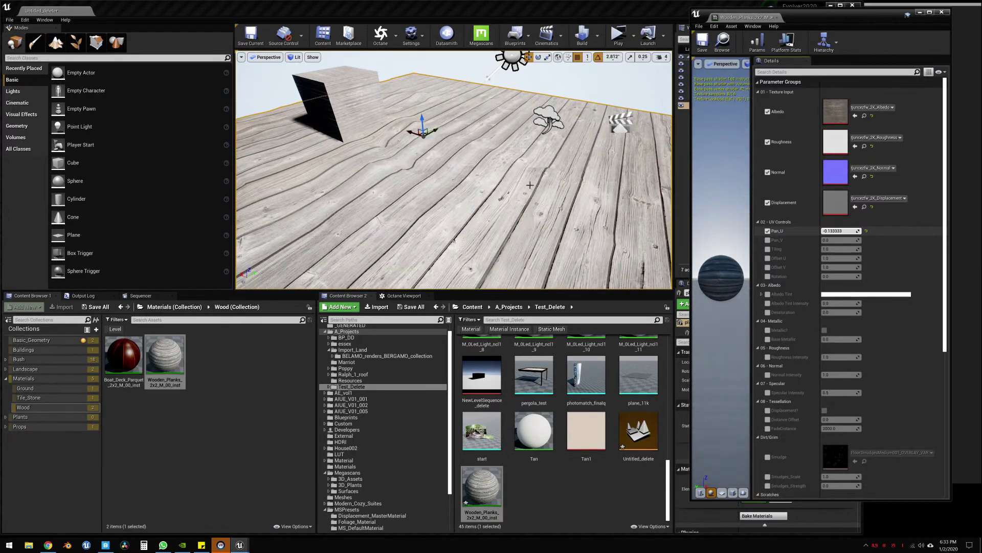
right_drag(491, 174, 432, 199)
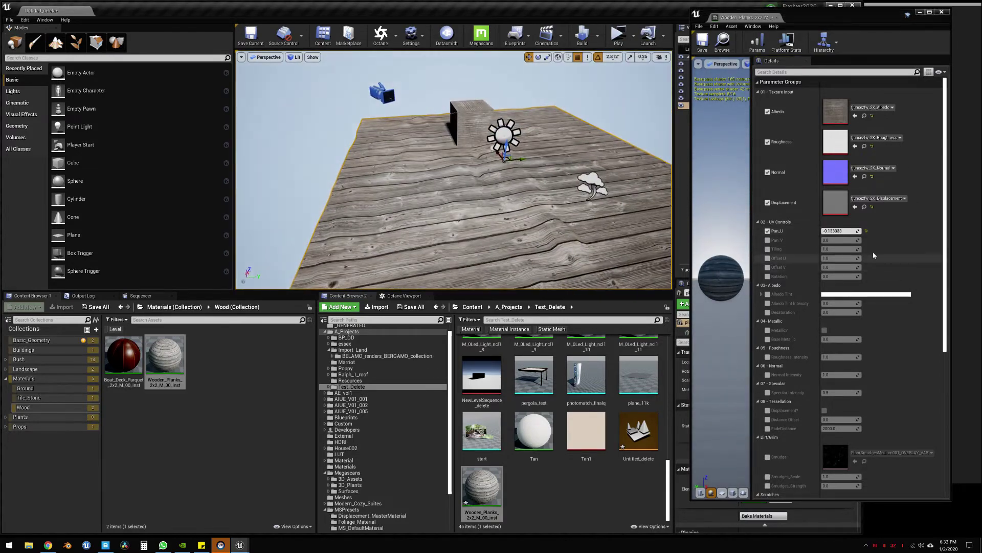
mouse_move(839, 231)
mouse_down()
mouse_move(813, 231)
mouse_move(849, 231)
mouse_up()
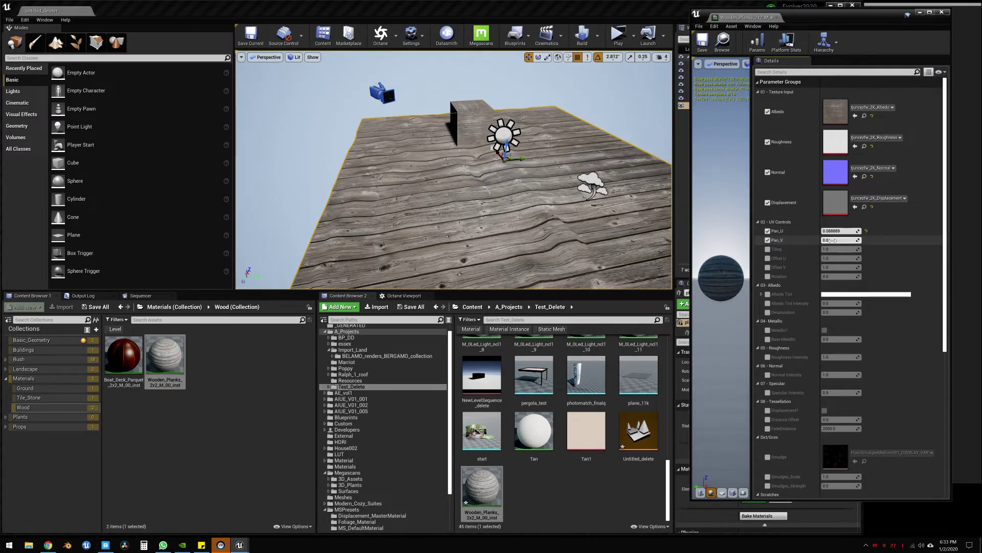
drag(833, 240, 809, 250)
Step: Set Tiling to 0.632238, Offset U to 0.530159 and Offset V to 3.999995, and enable the Rotation override
click(767, 250)
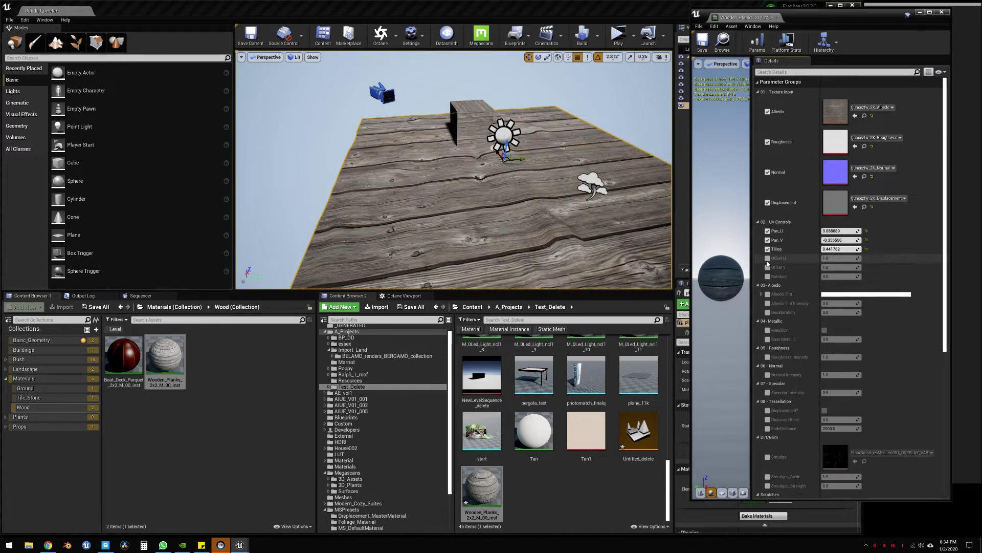
click(768, 258)
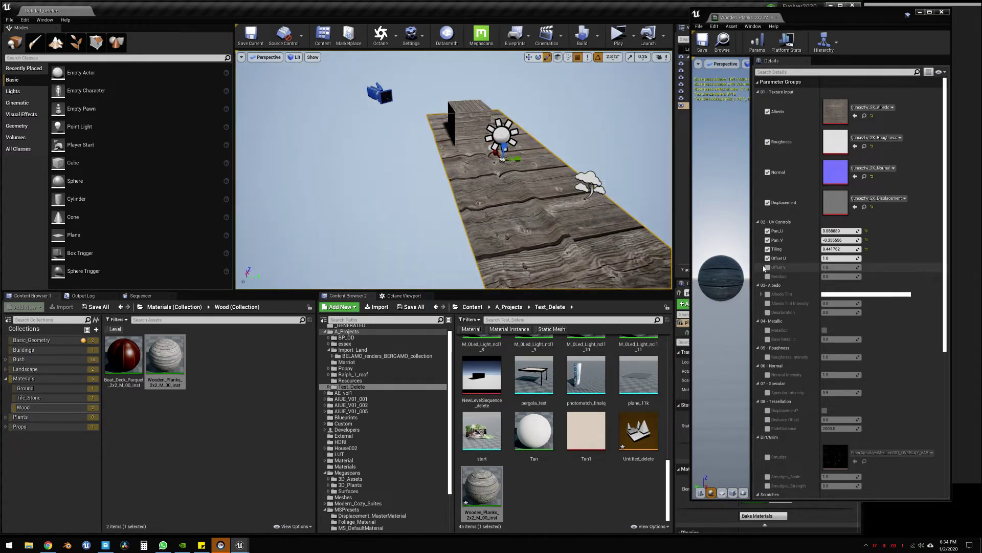
mouse_move(837, 249)
mouse_down()
mouse_move(885, 250)
mouse_move(853, 267)
mouse_move(894, 267)
mouse_move(828, 257)
mouse_up()
click(767, 267)
click(767, 277)
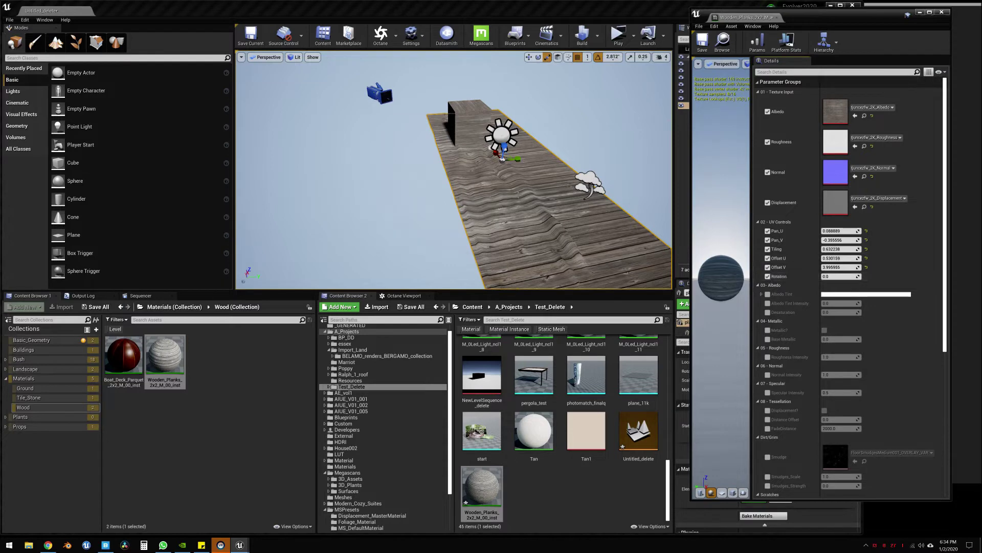
Step: Widen the floor plane and reset the material instance's Pan_U, Pan_V, Tiling, Offset U and Offset V parameters to their defaults
drag(518, 158, 535, 153)
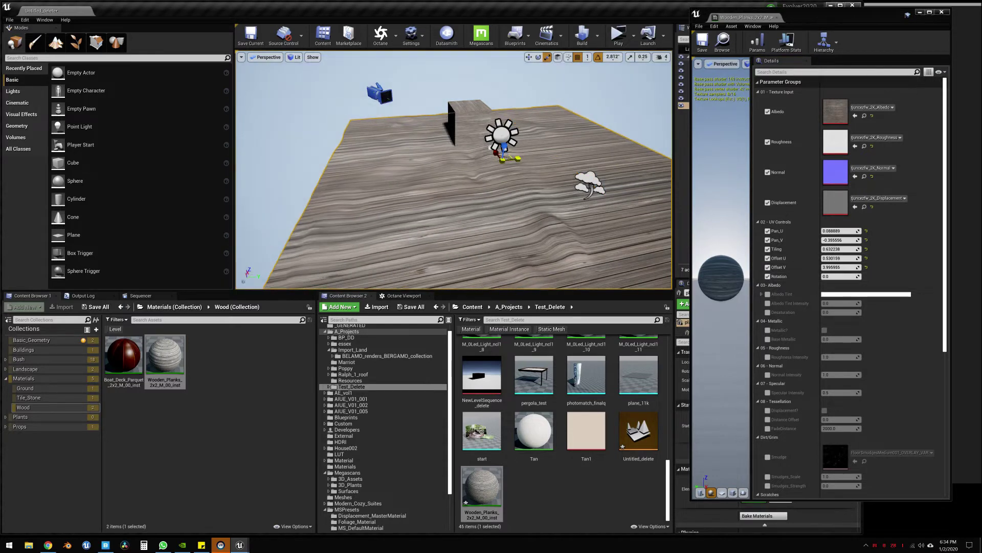
click(866, 258)
click(866, 231)
click(866, 239)
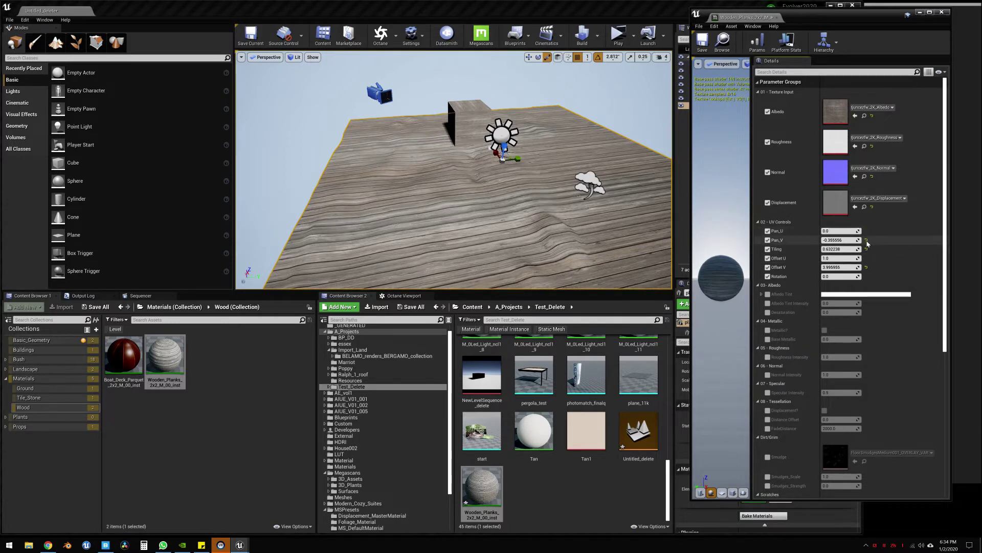
click(866, 248)
click(866, 267)
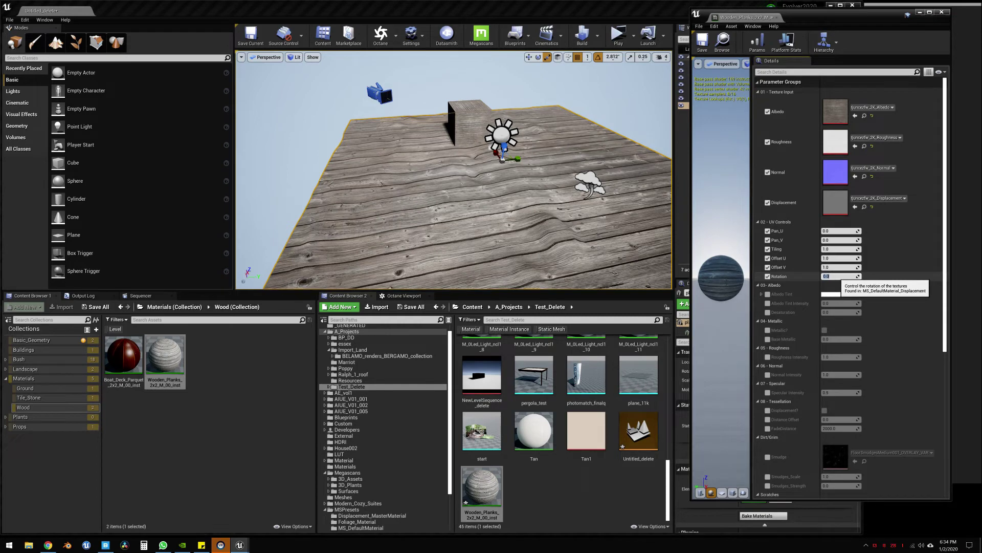
Step: Set the texture Rotation to 45 and override Desaturation, trying different strengths and leaving it at 0.0
text(45)
key(Return)
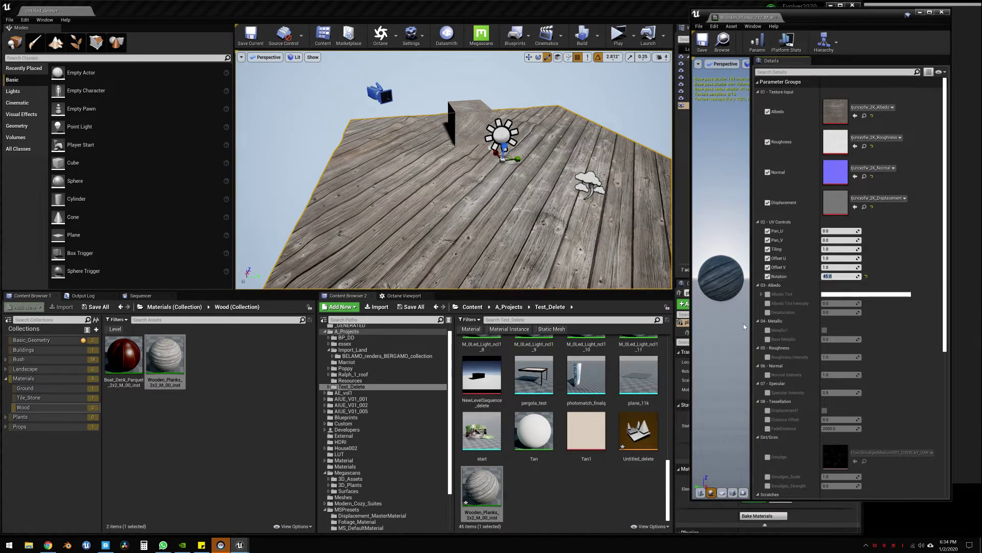
click(768, 312)
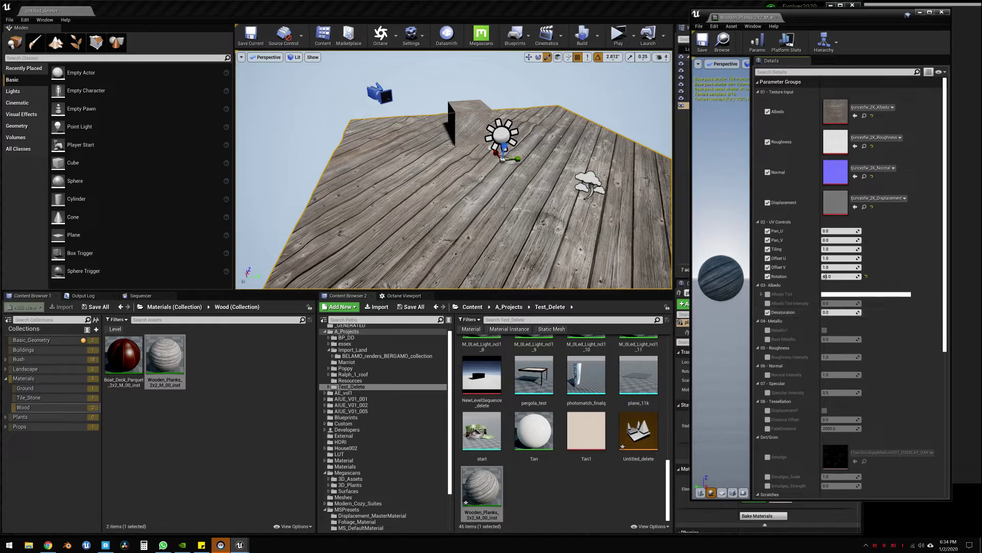
drag(829, 312, 849, 312)
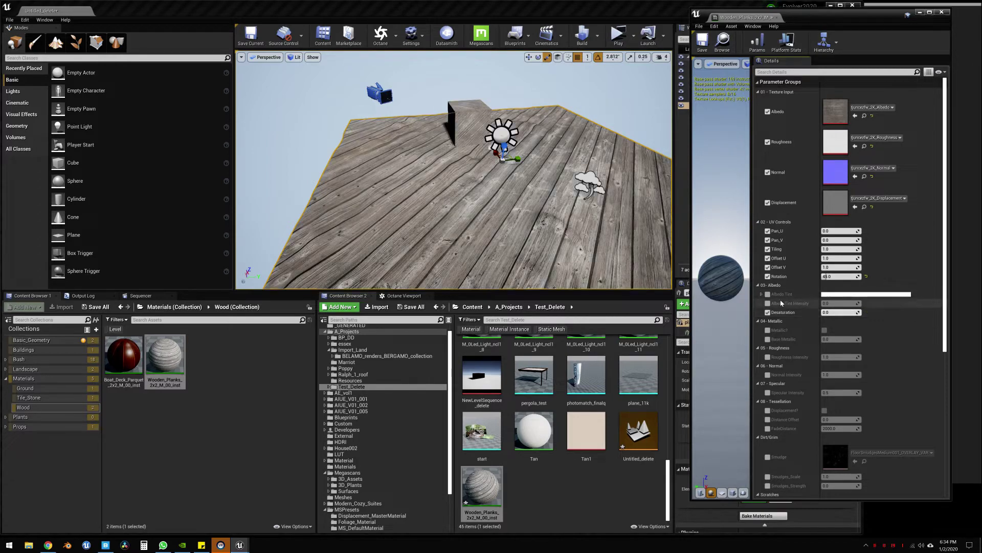
Step: Override Albedo Tint with a light yellow colour, hex sRGB FEFF8AFF
click(824, 296)
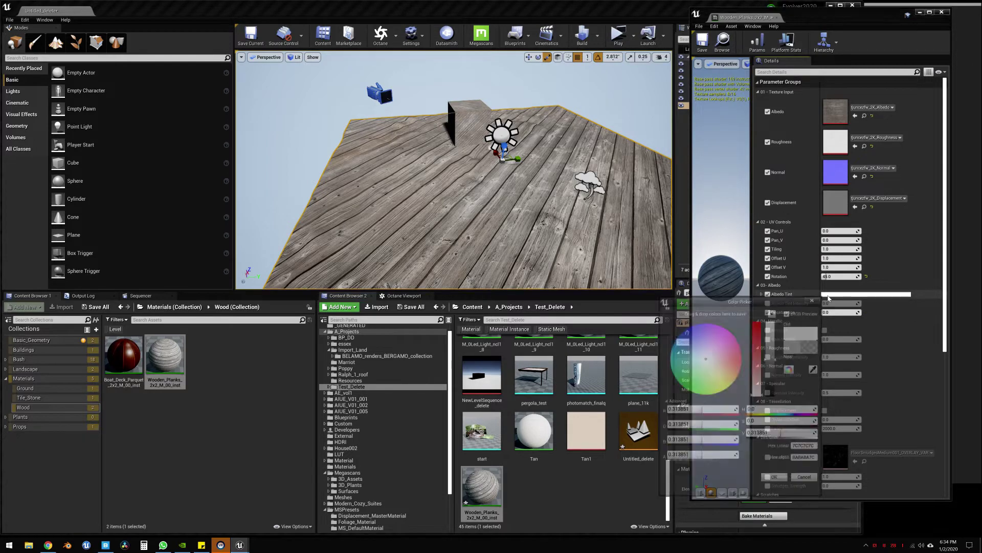
click(731, 363)
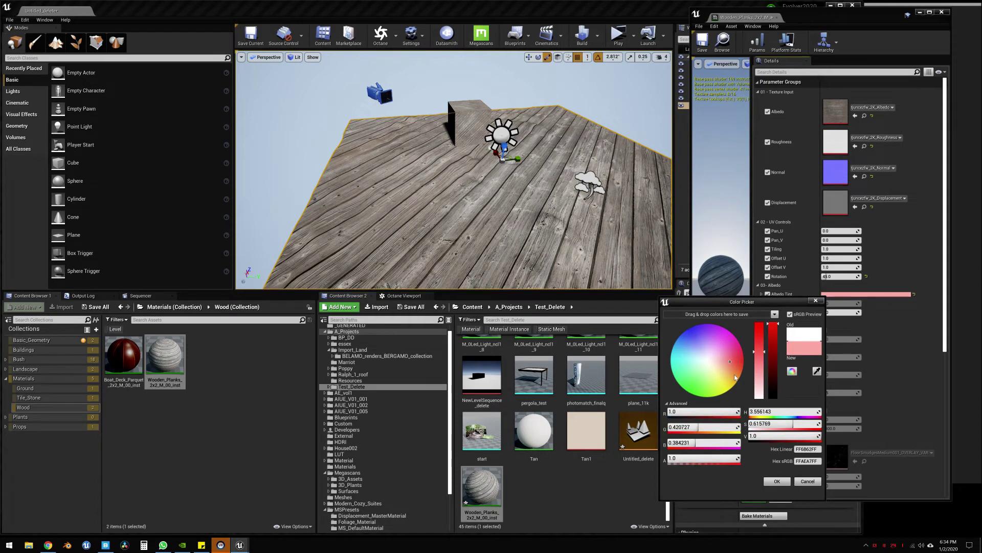
drag(735, 377, 722, 387)
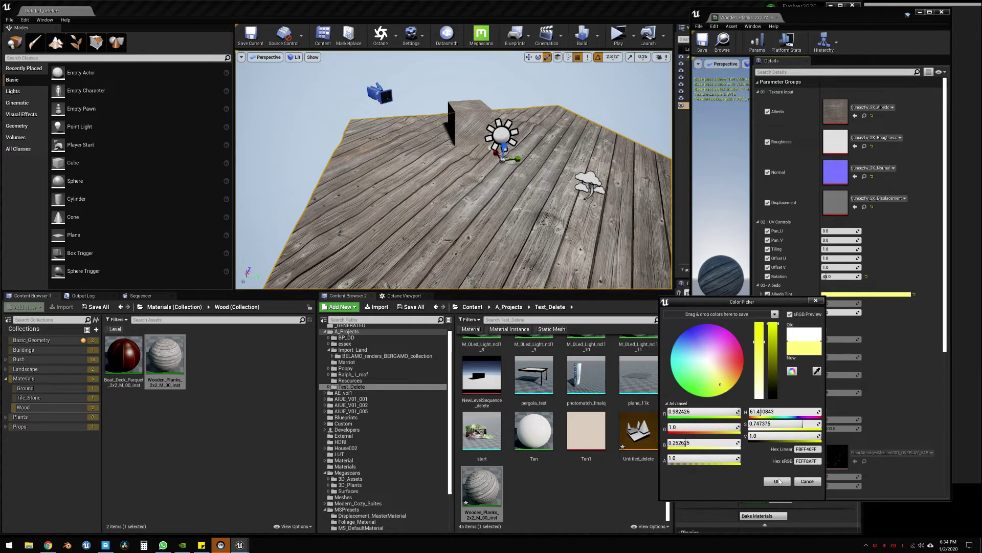
click(777, 481)
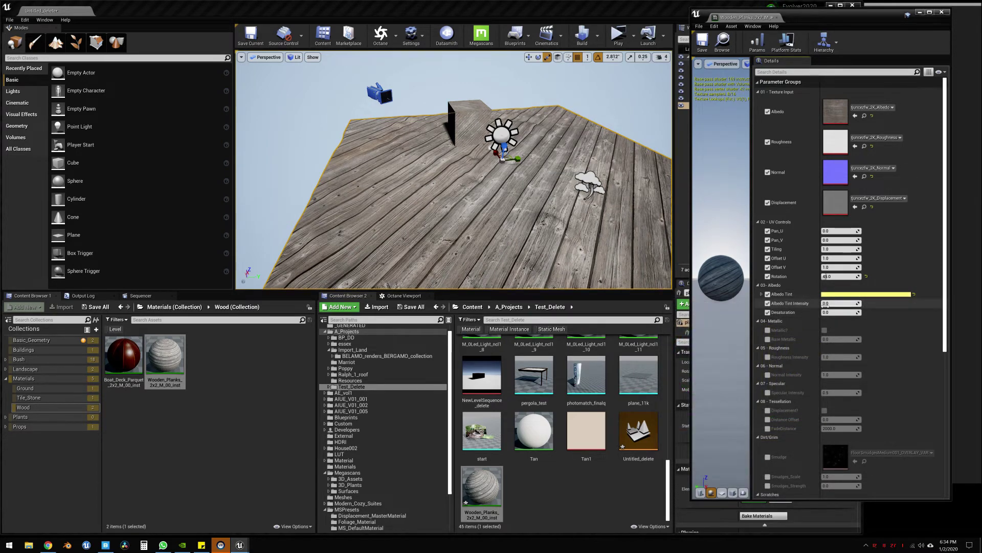
Step: Try very high and low Albedo Tint Intensity values on the planks and reset the parameter to its default
drag(826, 303, 900, 303)
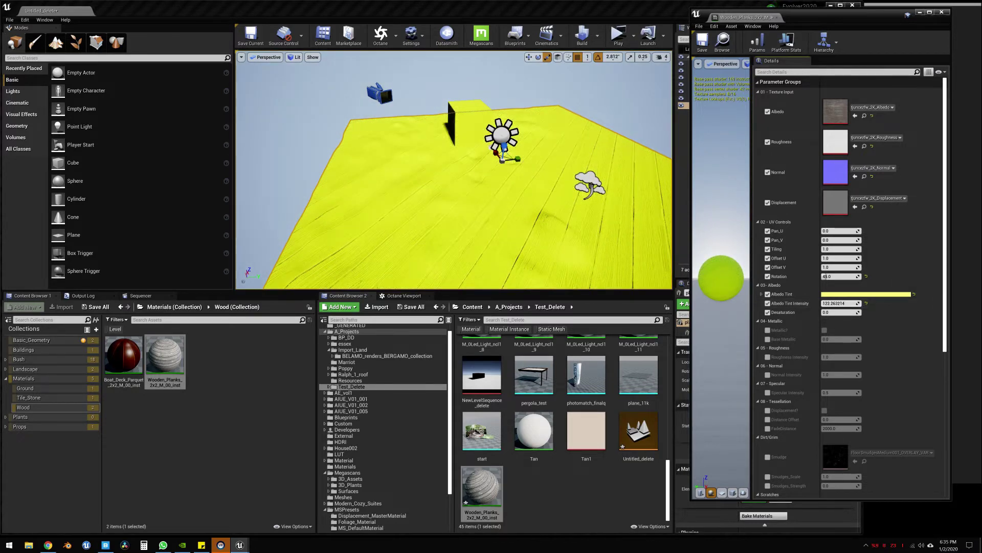
drag(826, 312, 839, 312)
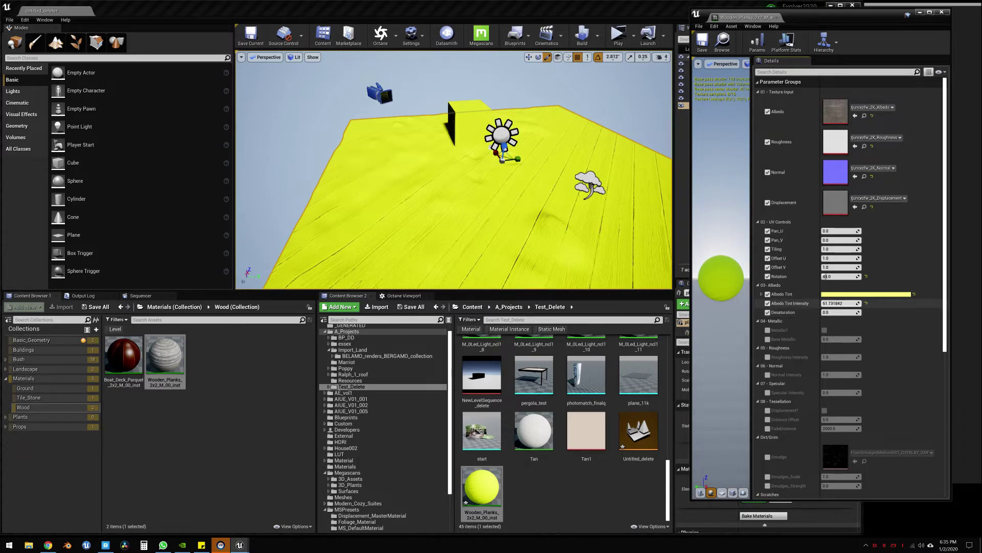
mouse_move(844, 303)
mouse_down()
mouse_move(826, 303)
mouse_move(842, 303)
mouse_up()
drag(839, 302, 878, 305)
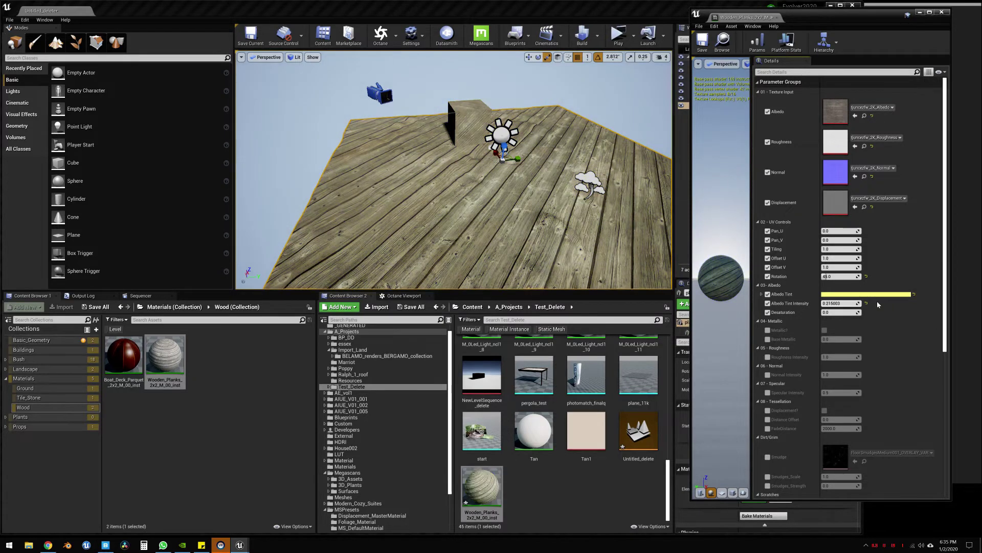
click(867, 303)
Step: Enable Metallic with a Metalness Intensity of 0.27619 and set Roughness Intensity to 0.231746
scroll(798, 282, down, 3)
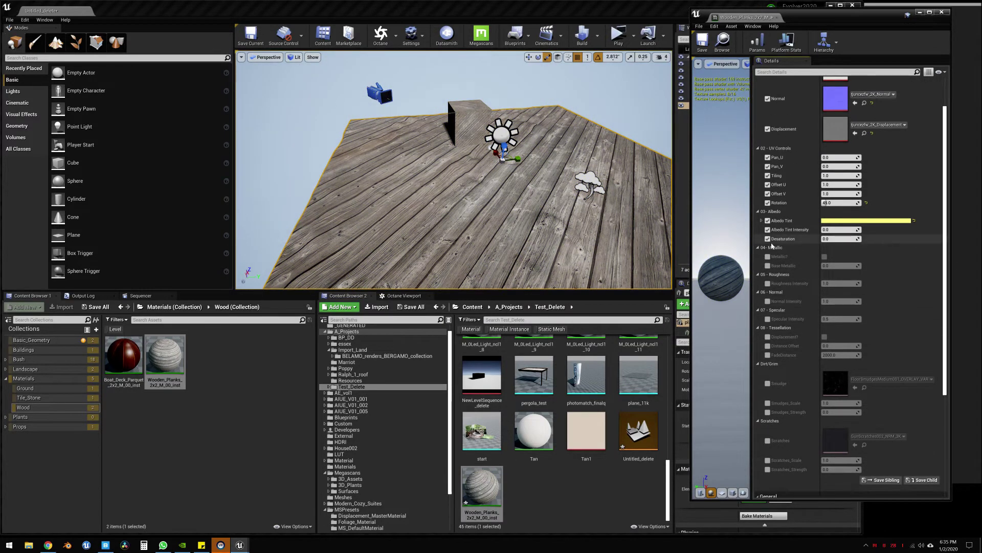
click(769, 256)
click(823, 257)
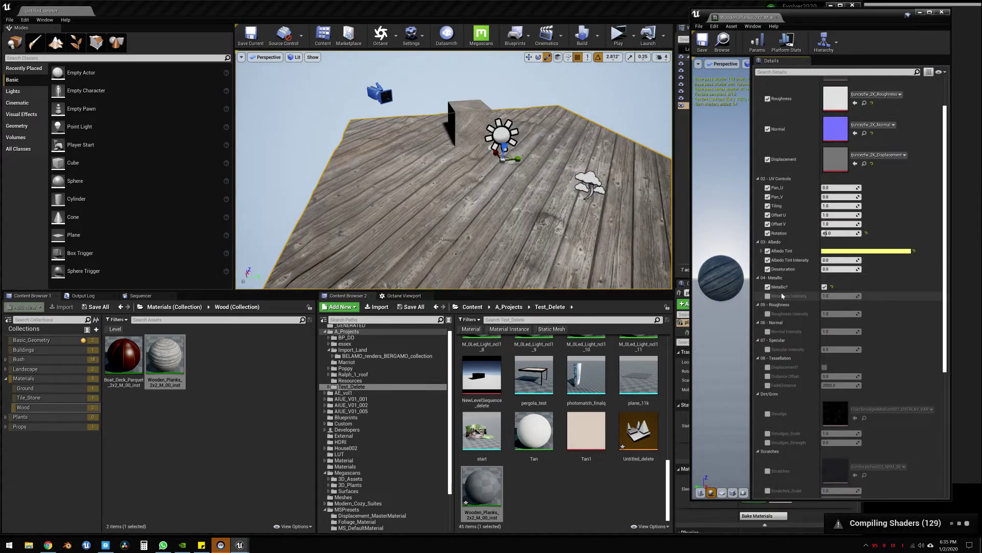
click(769, 296)
mouse_move(839, 296)
mouse_down()
mouse_move(860, 296)
mouse_move(852, 306)
mouse_up()
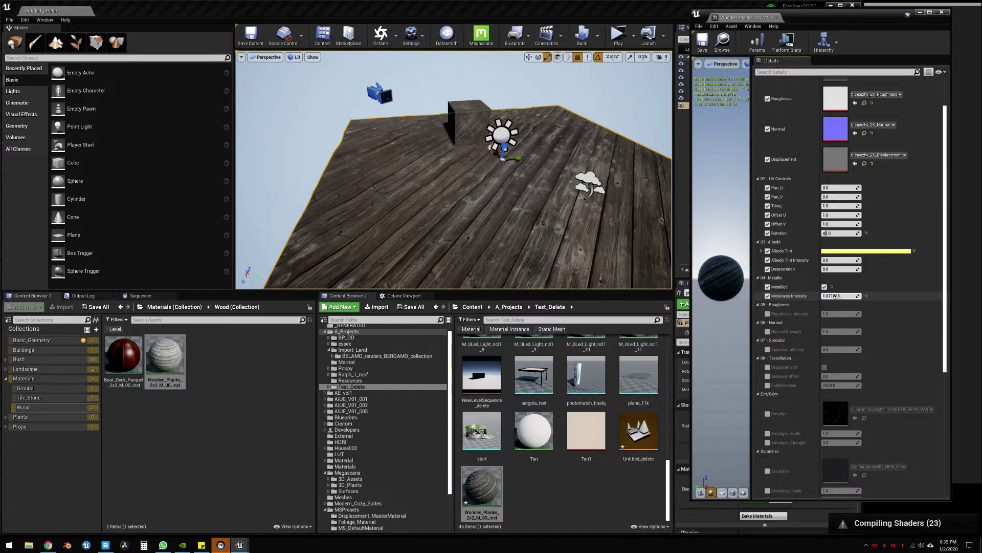
click(767, 313)
mouse_move(839, 313)
mouse_down()
mouse_move(814, 313)
mouse_move(839, 313)
mouse_move(834, 296)
mouse_up()
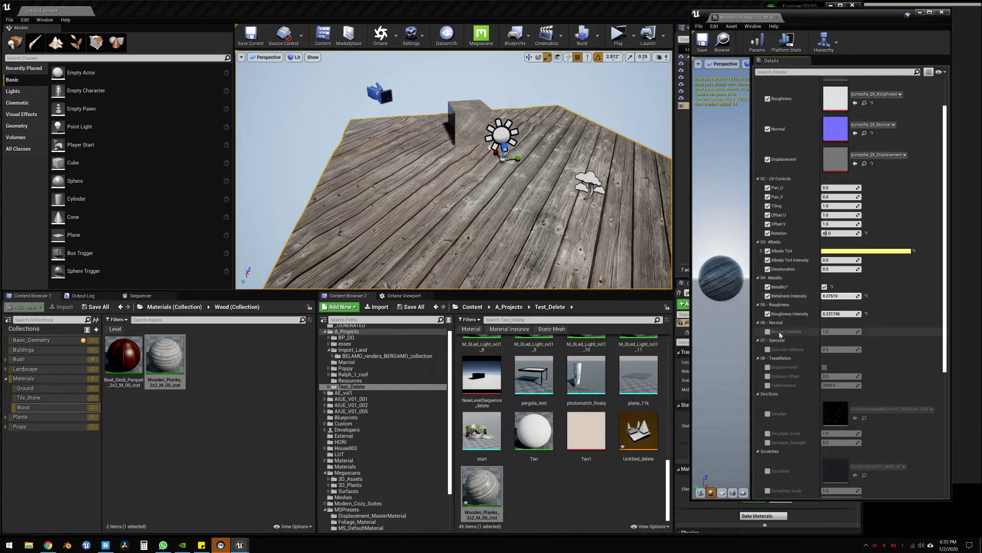
Step: Set Normal Intensity to 1.149042 and try higher Specular Intensity values close to the cube before resetting it to 0.5
click(768, 332)
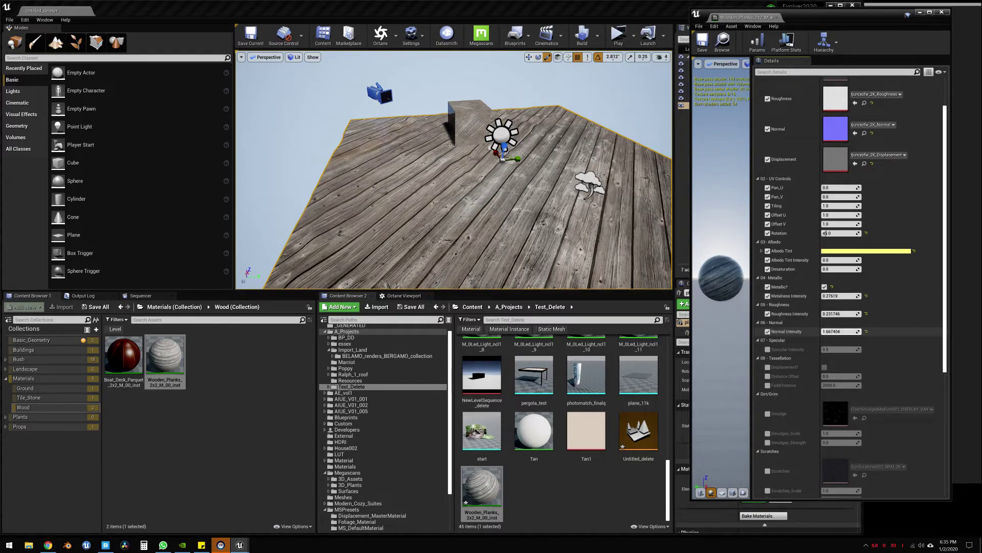
mouse_move(841, 332)
mouse_down()
mouse_move(913, 331)
mouse_move(843, 332)
mouse_up()
scroll(769, 304, down, 2)
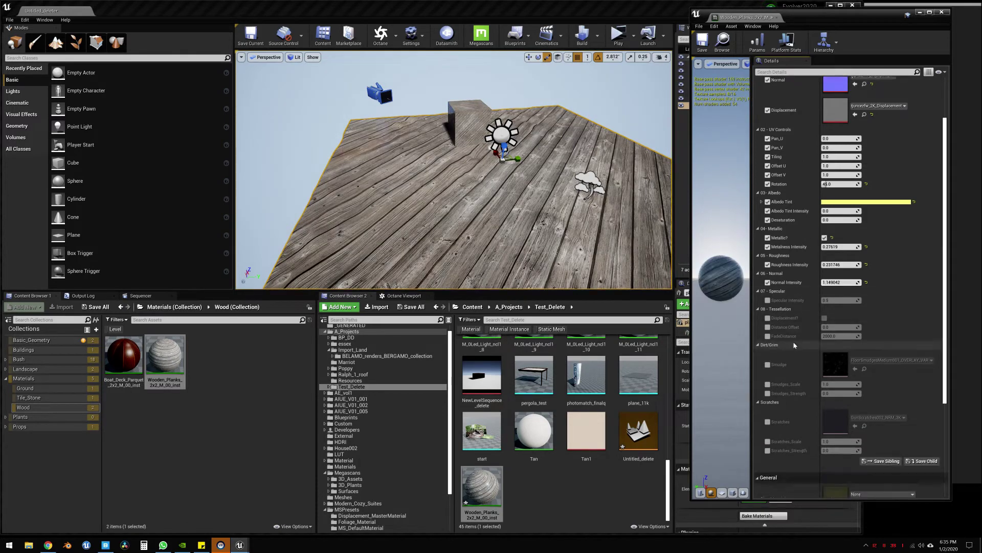
right_drag(568, 189, 512, 153)
key(w)
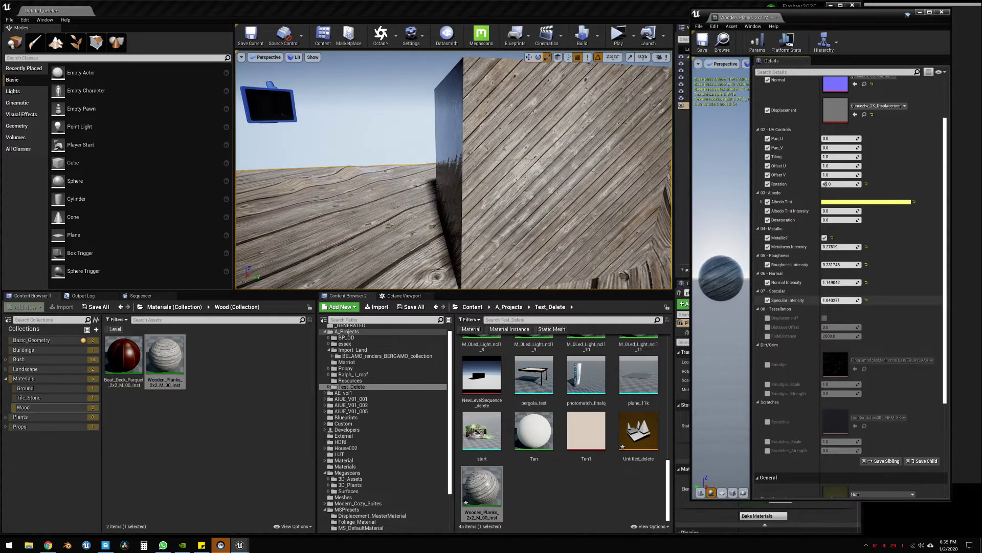
drag(839, 300, 869, 300)
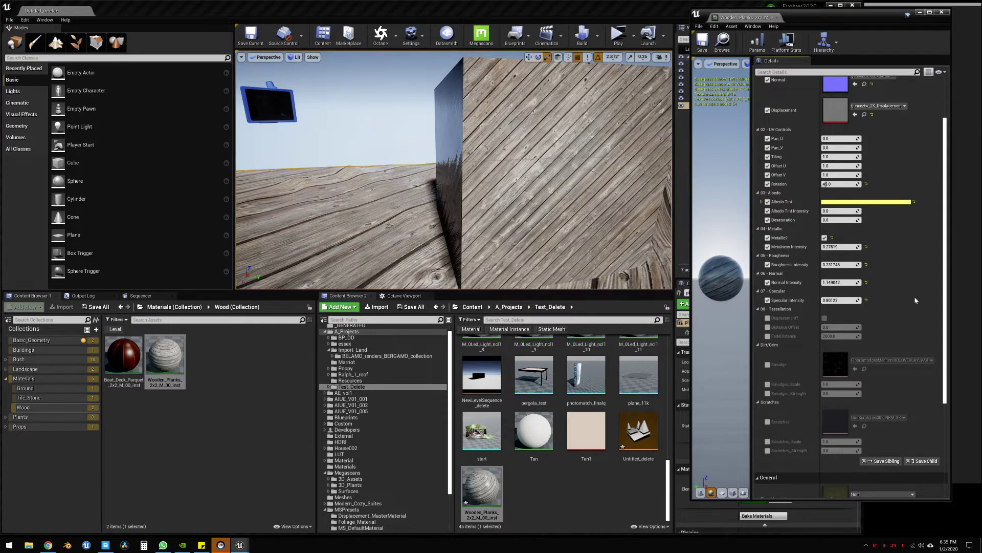
scroll(869, 303, down, 3)
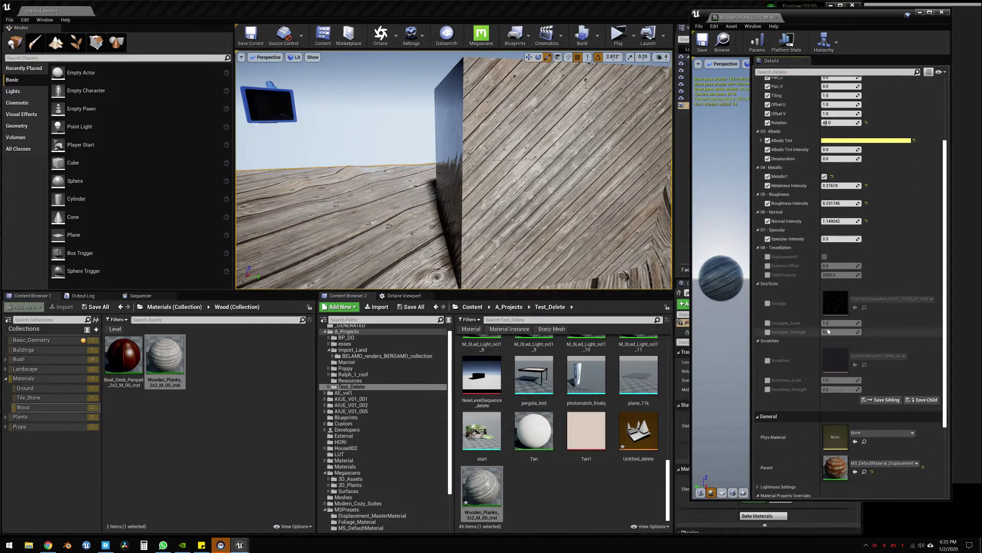
Step: Set Roughness Intensity to 0 and lower Normal Intensity to about 0.014 to make the planks more reflective
mouse_move(450, 169)
right_down()
mouse_move(440, 174)
mouse_move(460, 179)
right_up()
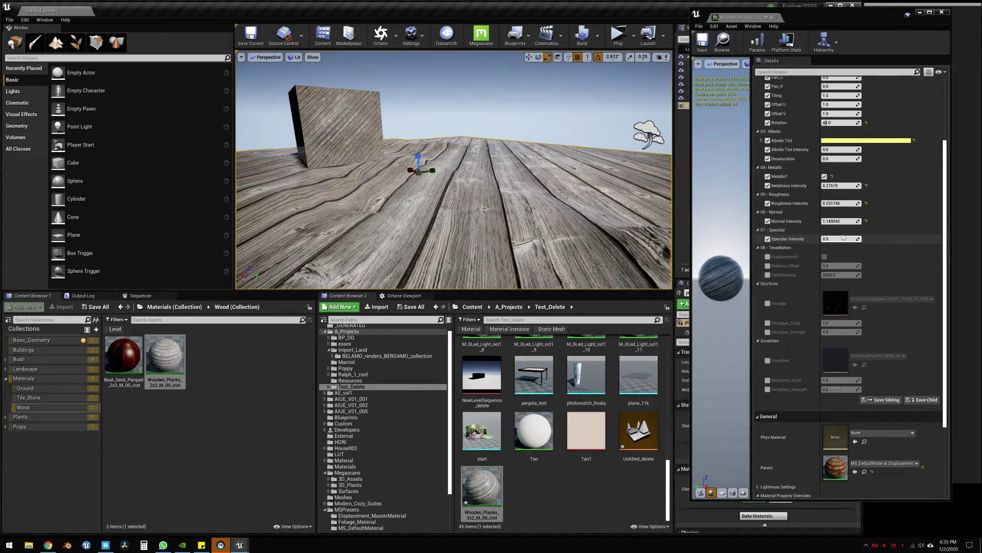
drag(839, 203, 819, 203)
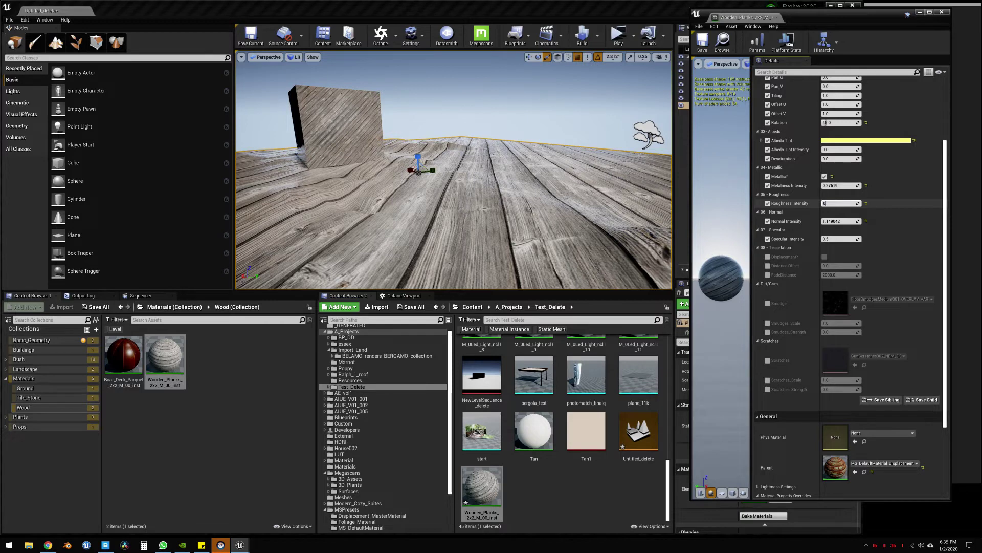
key(Return)
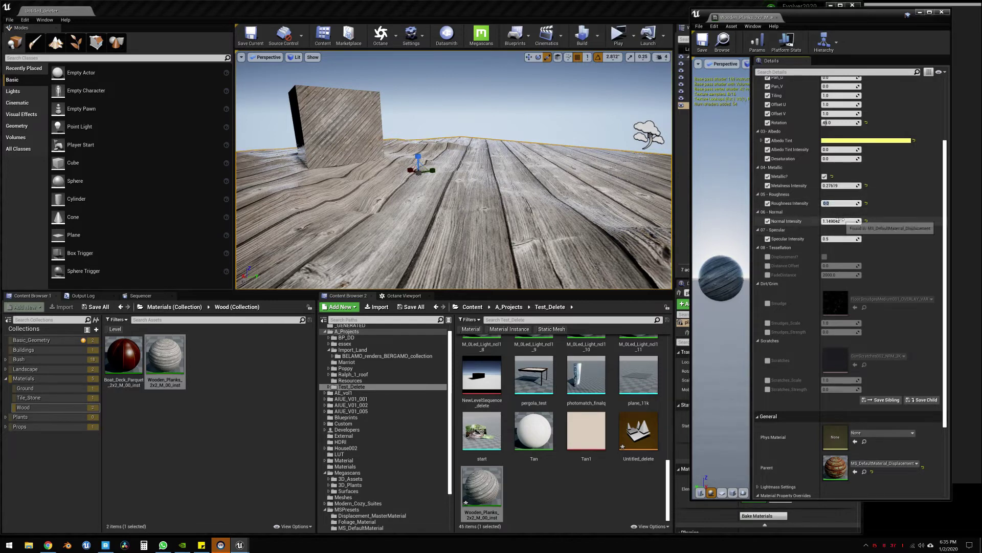
drag(851, 222, 840, 221)
alt+drag(537, 200, 429, 201)
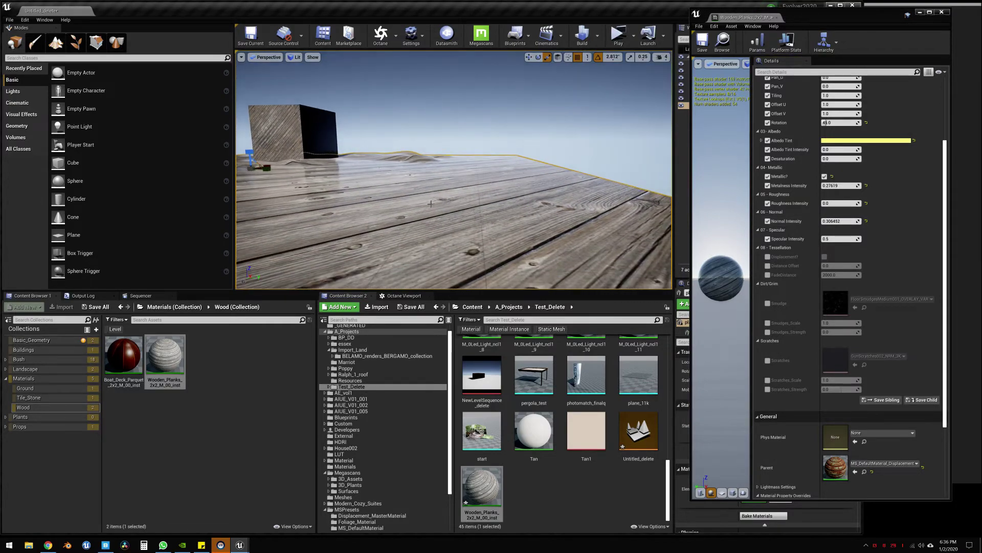
click(852, 222)
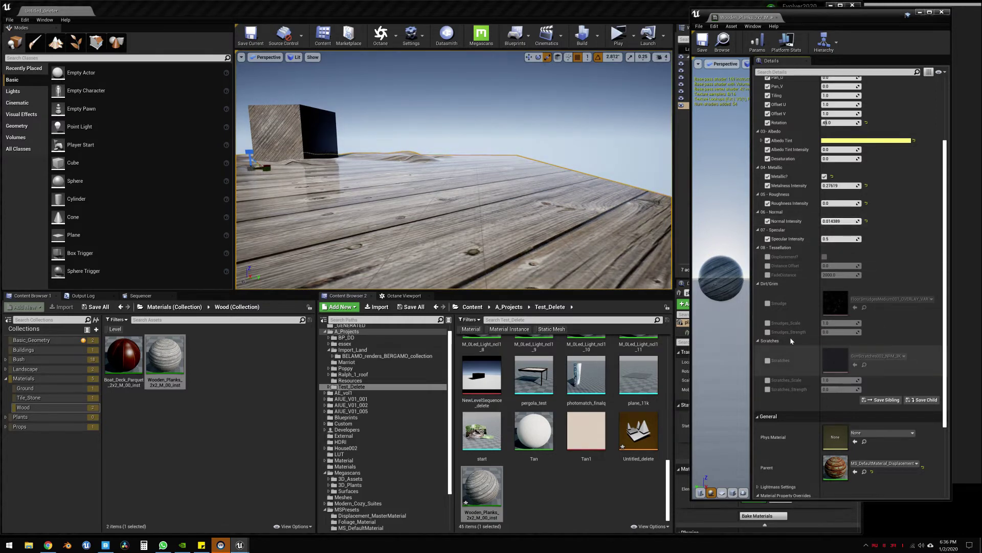
Step: Override the smudge parameters, setting Smudges_Scale to 0.301587 and Smudges_Strength to about 13.77
click(768, 323)
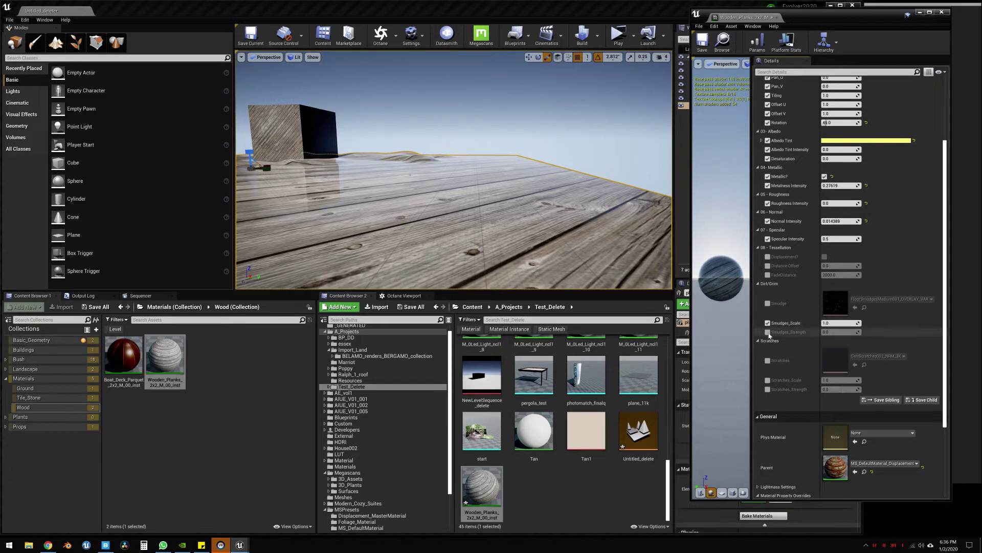
click(767, 332)
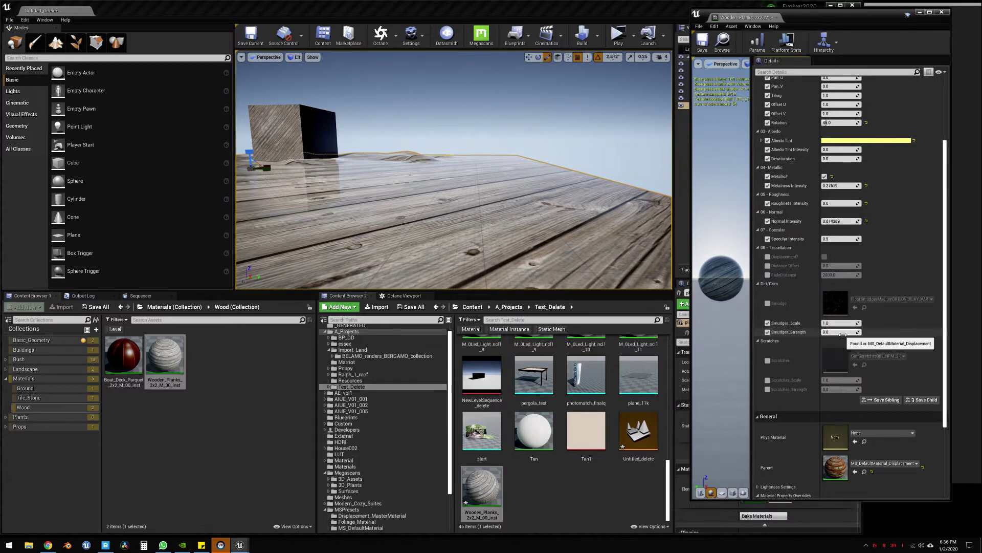
drag(839, 332, 856, 332)
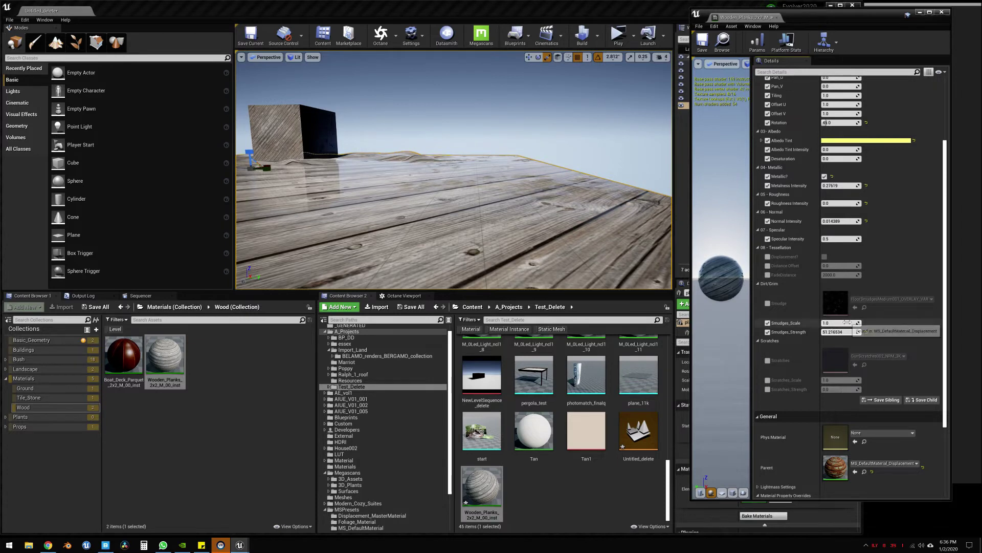
mouse_move(839, 323)
mouse_down()
mouse_move(817, 323)
mouse_move(845, 332)
mouse_move(842, 323)
mouse_move(868, 323)
mouse_up()
mouse_move(563, 179)
right_down()
mouse_move(399, 161)
mouse_move(529, 172)
mouse_move(400, 193)
right_up()
key(w)
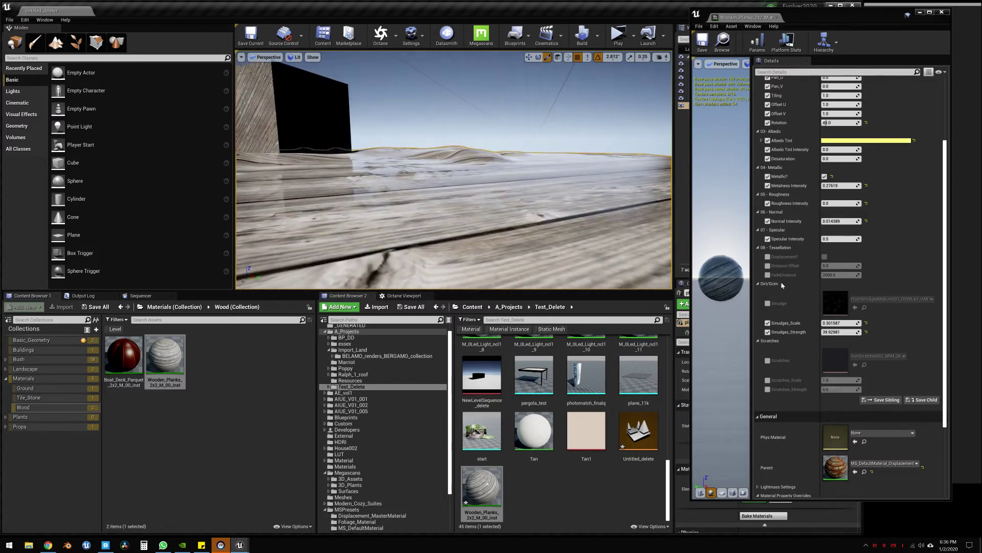
mouse_move(839, 332)
mouse_down()
mouse_move(870, 332)
mouse_move(839, 332)
mouse_up()
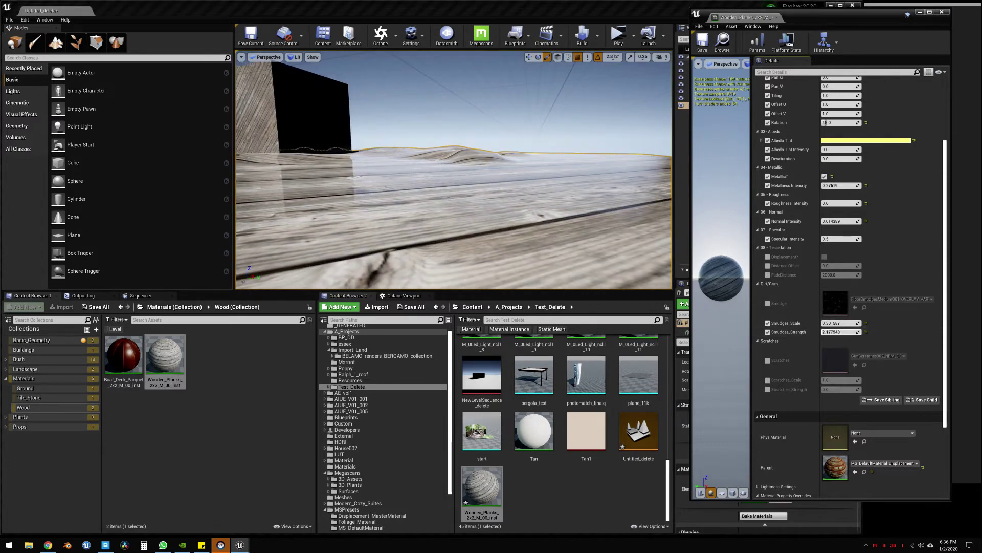
mouse_move(373, 108)
right_down()
mouse_move(371, 115)
mouse_move(373, 107)
right_up()
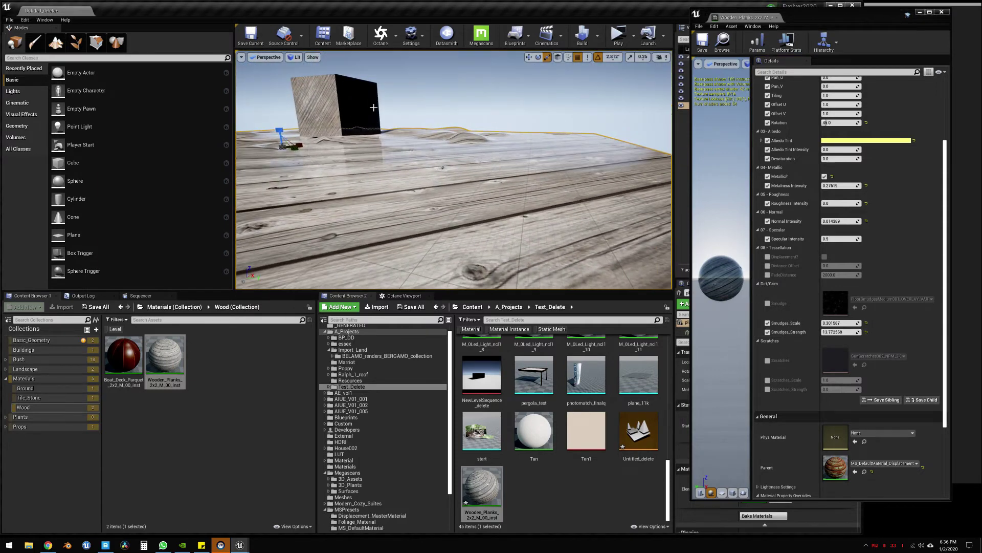
Step: Override the scratch parameters, keeping Scratches_Scale at 1.0 and setting Scratches_Strength to 4.746032
click(769, 389)
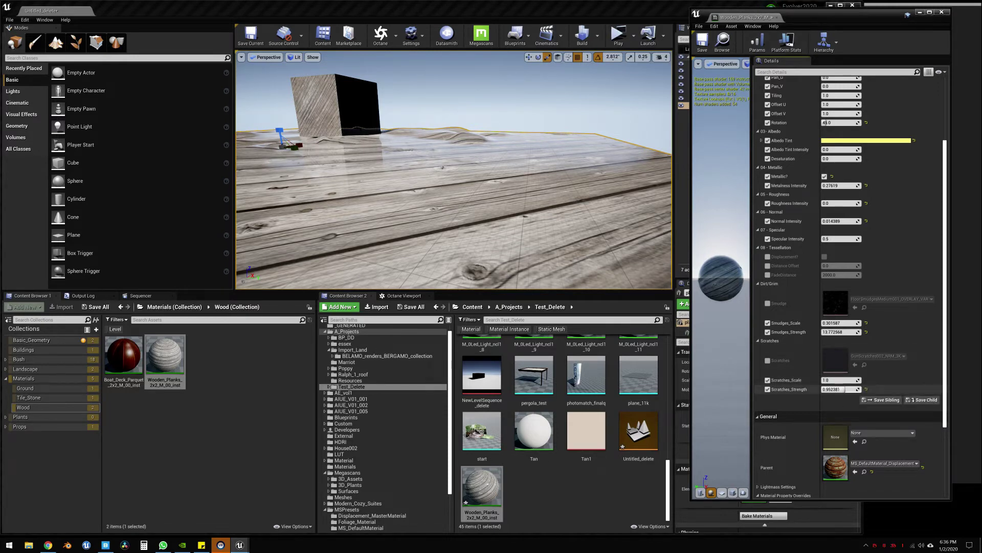
drag(845, 389, 880, 389)
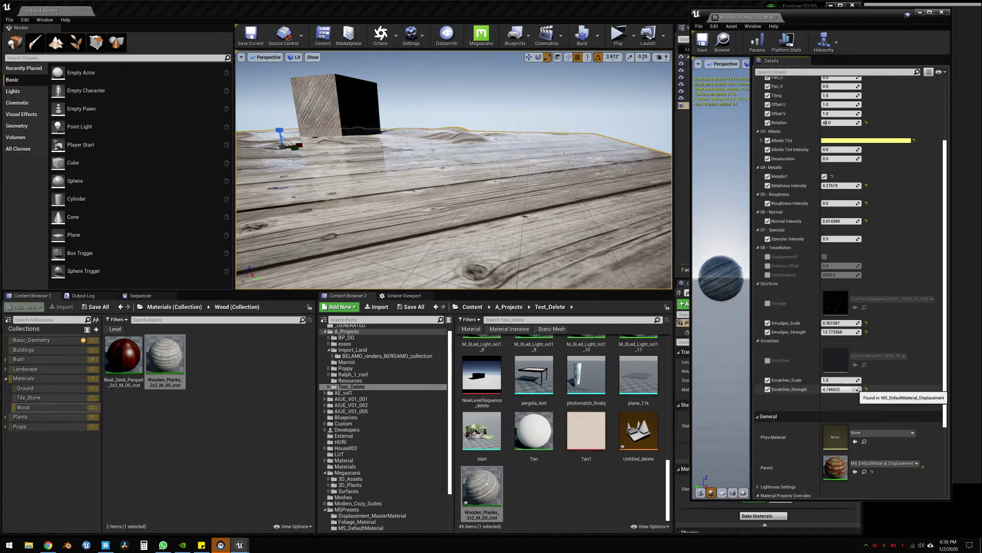
Step: Set Scratches_Strength to -5.0 and Scratches_Scale to 1.134628 on the wooden planks material instance
drag(854, 389, 834, 380)
key(f)
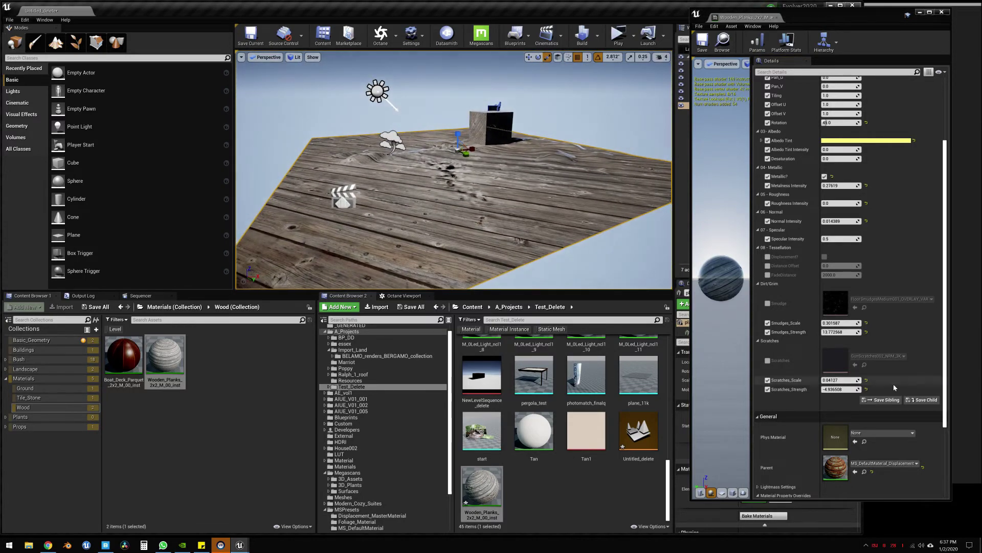
mouse_move(837, 380)
mouse_down()
mouse_move(849, 379)
mouse_move(822, 390)
mouse_move(840, 389)
mouse_move(830, 379)
mouse_up()
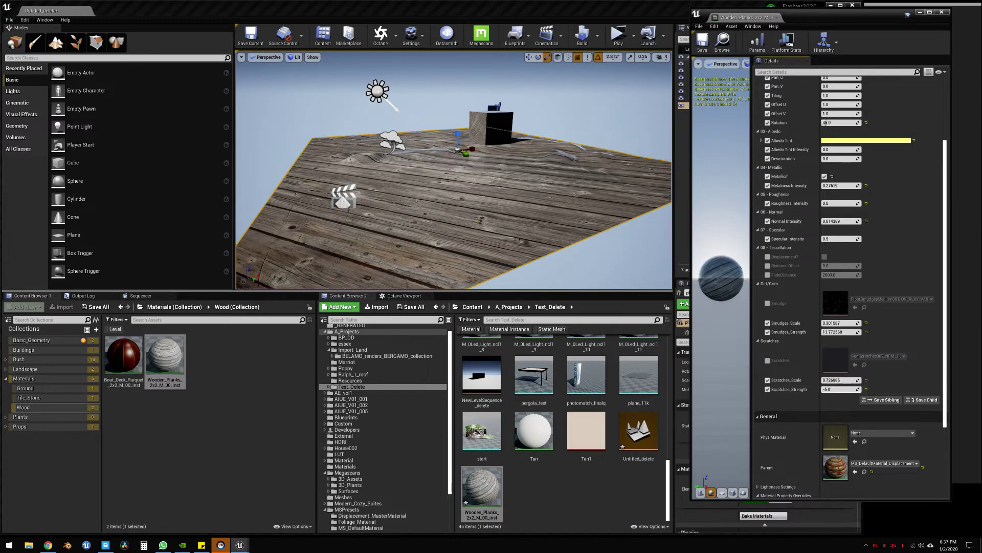
drag(839, 380, 836, 380)
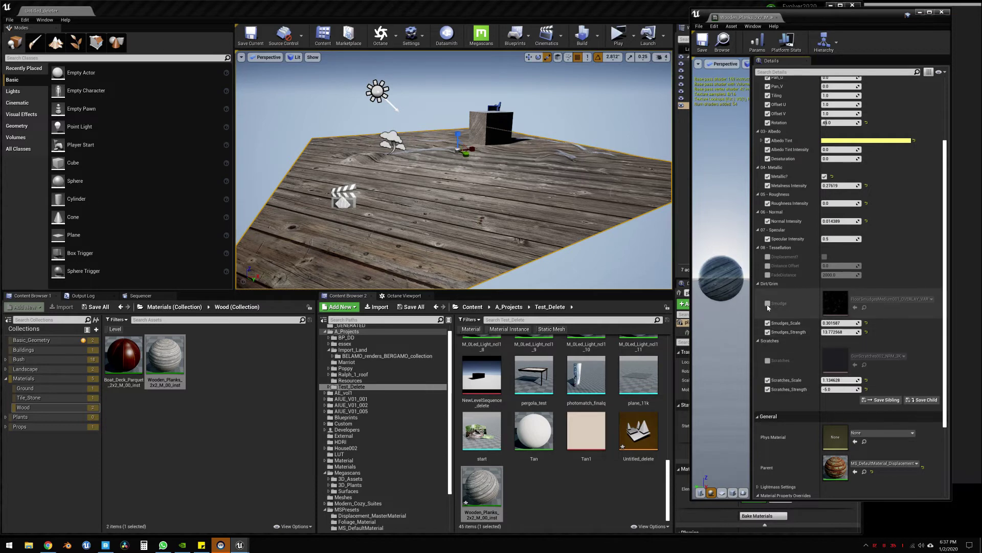
Step: Override the Displacement? switch in the Tessellation group and turn displacement on
right_drag(460, 179, 509, 189)
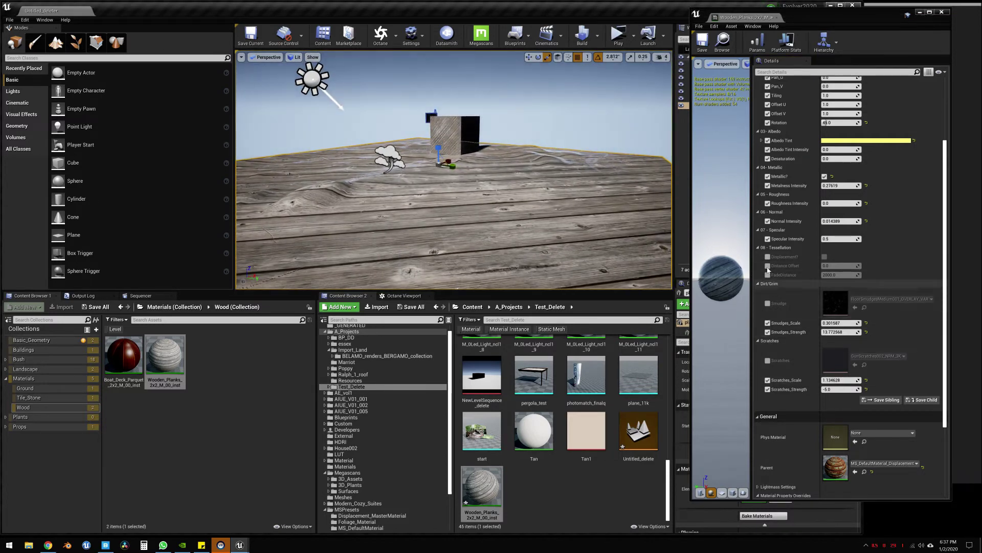
click(768, 257)
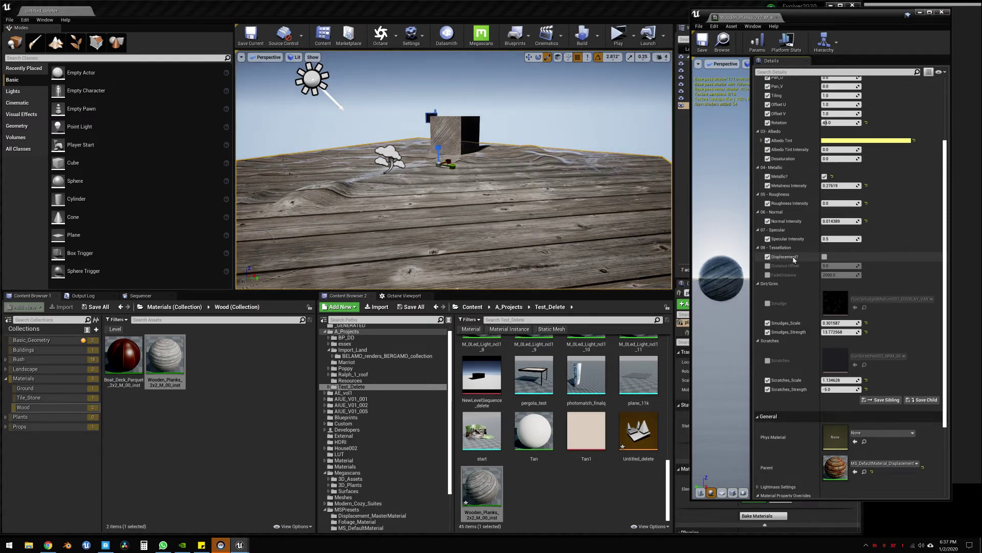
click(824, 257)
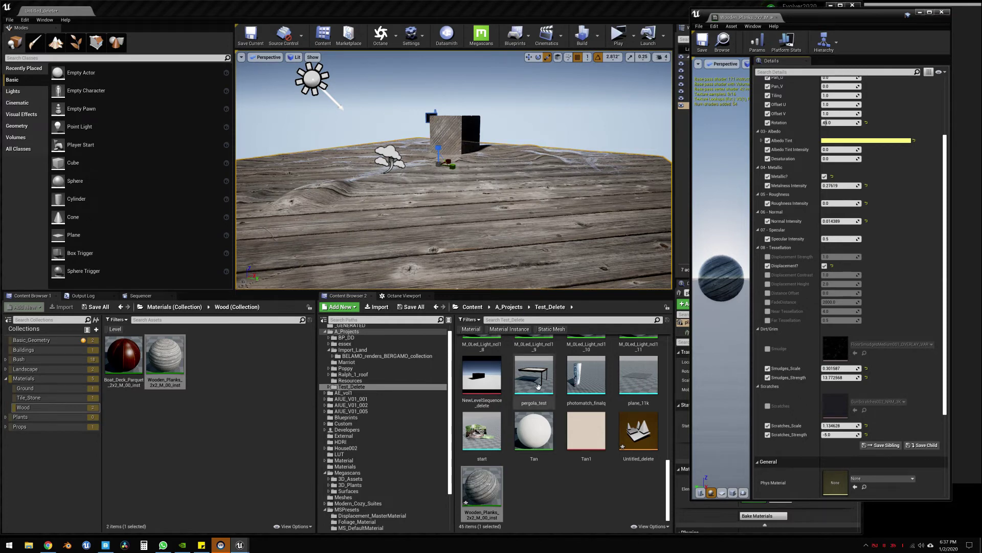
scroll(512, 455, up, 6)
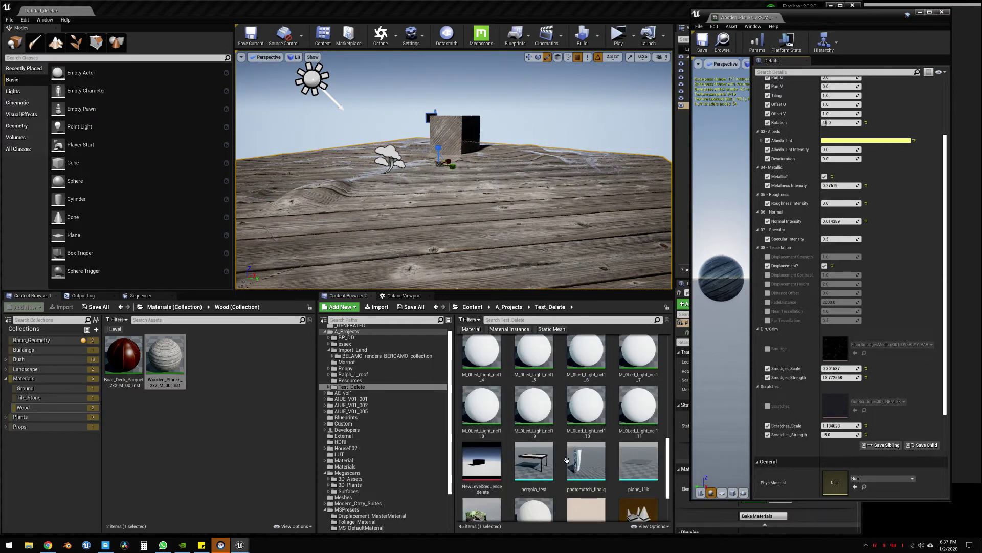
scroll(581, 447, down, 1)
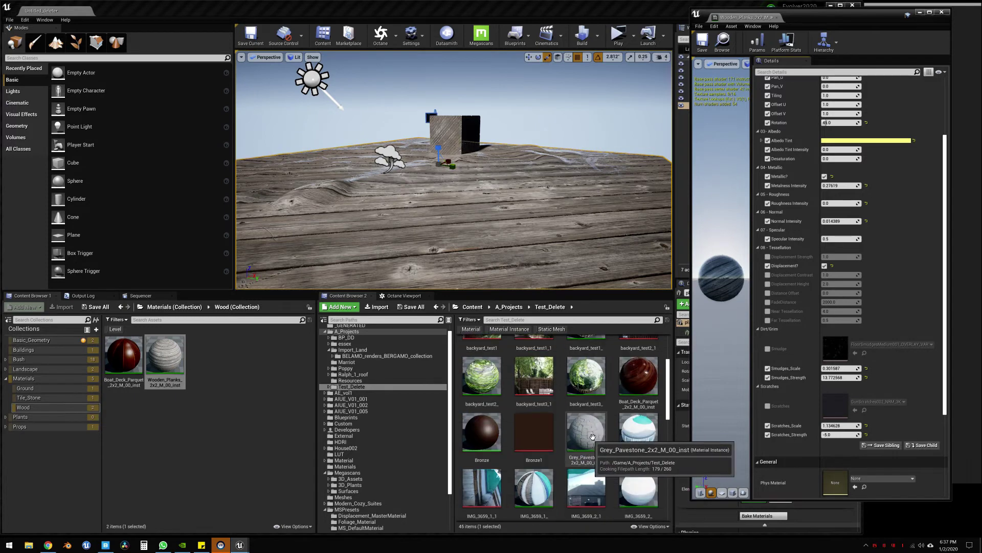
mouse_move(585, 432)
mouse_down()
mouse_move(568, 259)
mouse_move(484, 212)
mouse_move(540, 429)
mouse_move(584, 441)
mouse_up()
click(616, 303)
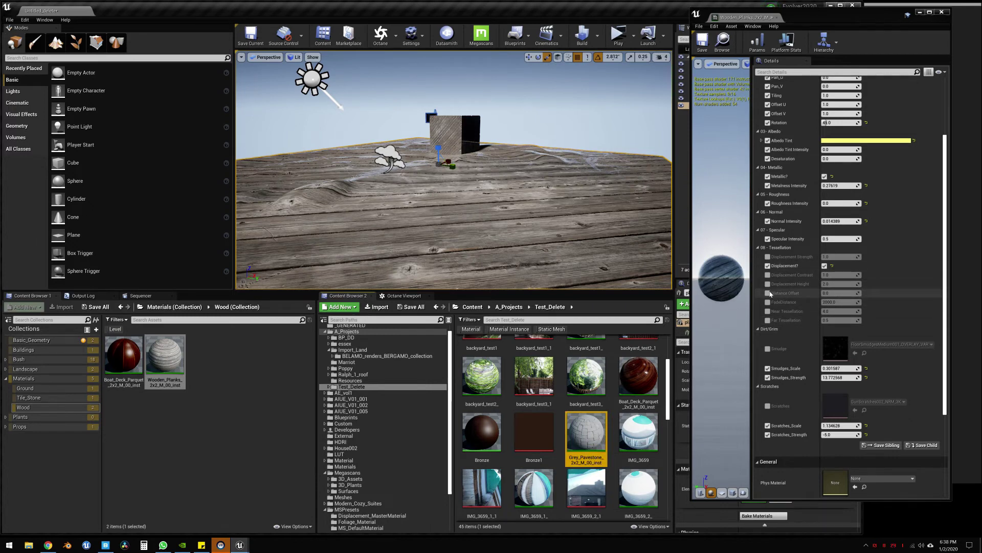
Step: Override Distance Offset and Near Tessellation, setting Near Tessellation to 5.739529 for the plank surface
click(767, 293)
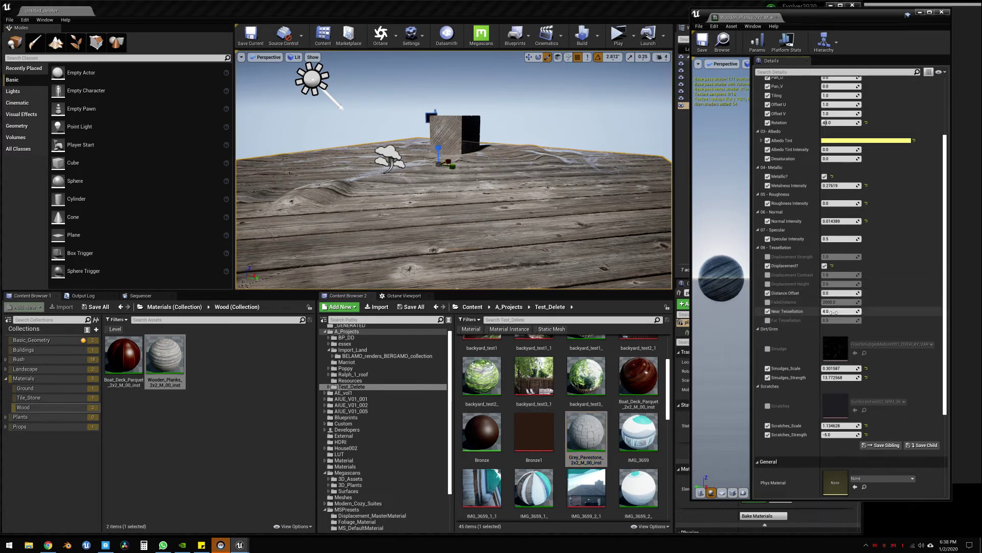
drag(835, 312, 857, 312)
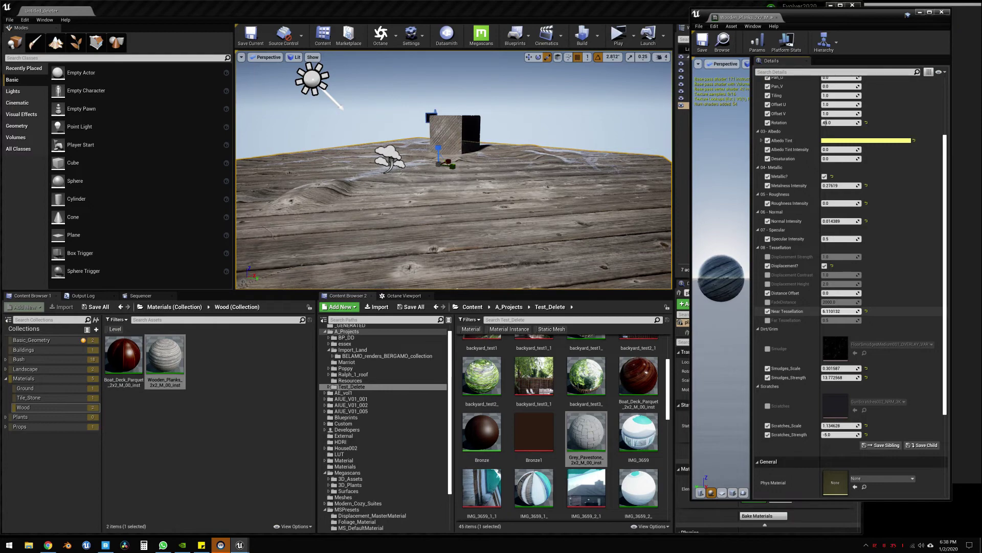
right_drag(516, 163, 555, 191)
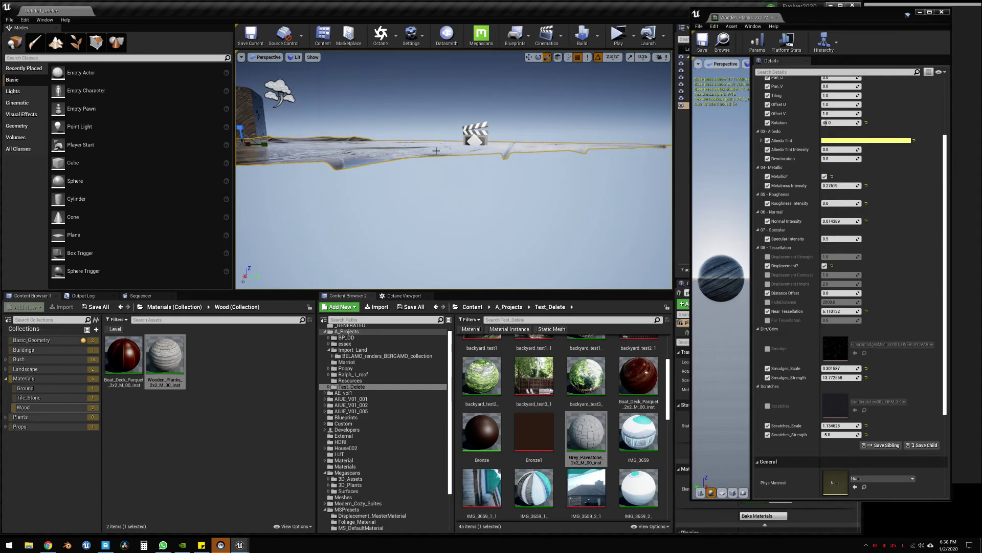
right_drag(399, 172, 392, 203)
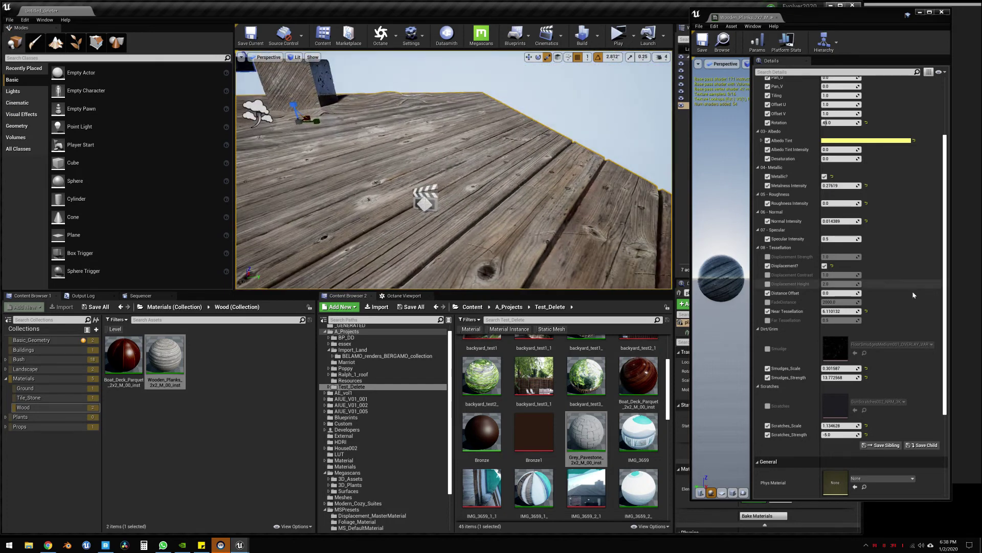
mouse_move(839, 311)
mouse_down()
mouse_move(858, 311)
mouse_move(837, 311)
mouse_up()
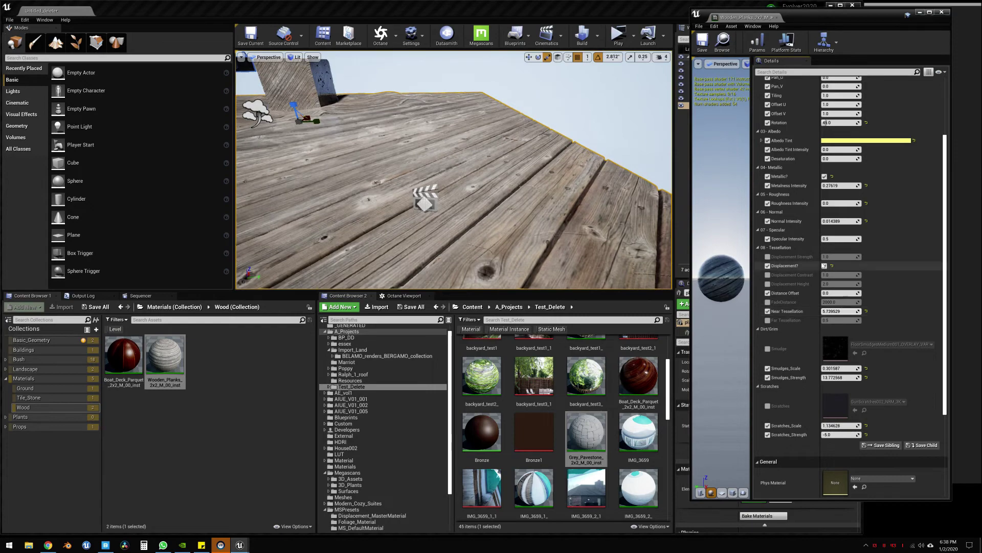
Step: Override the displacement strength, contrast and height, setting Displacement Strength to 0.698413, Displacement Contrast to 1.435577 and Displacement Height back to its default 2.0
click(767, 257)
click(767, 283)
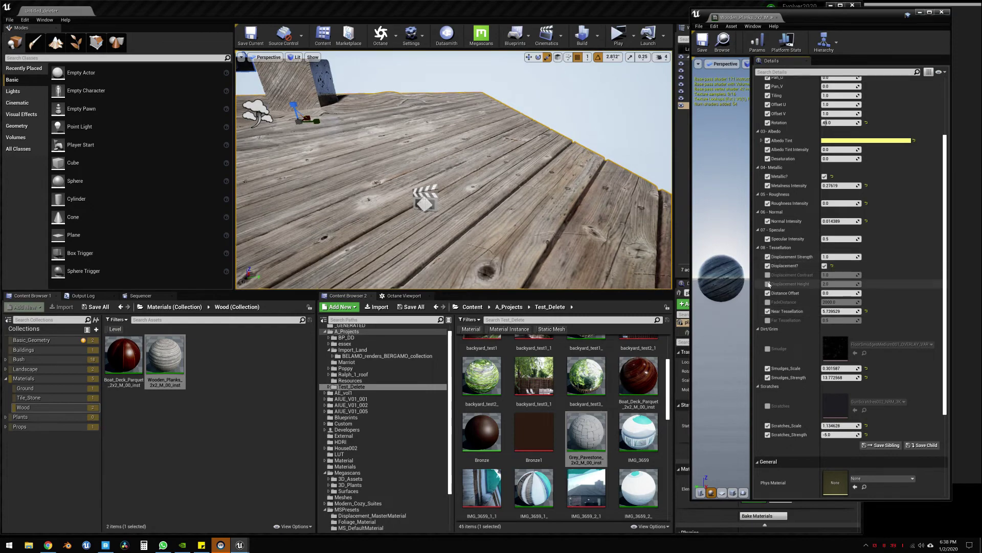
click(767, 275)
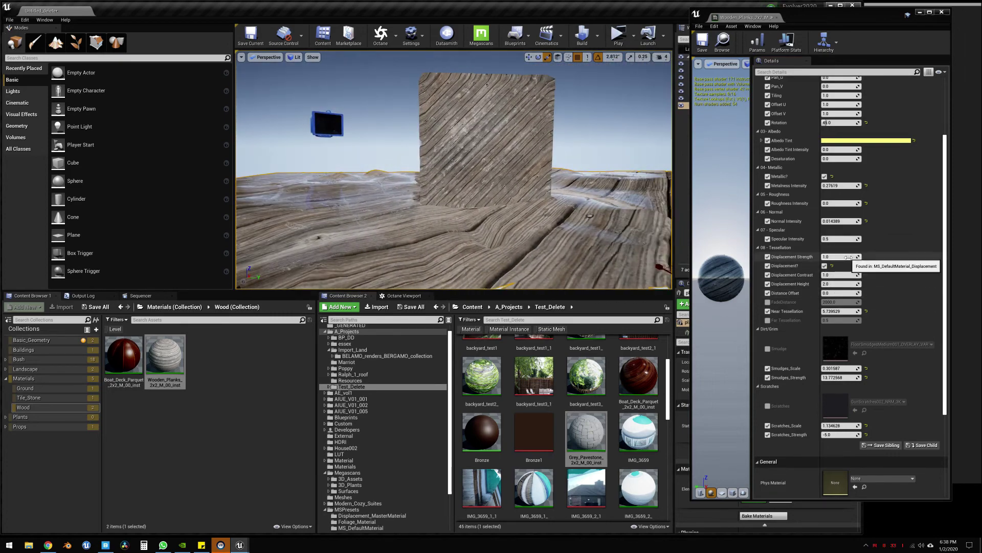
mouse_move(839, 283)
mouse_down()
mouse_move(814, 284)
mouse_move(852, 284)
mouse_up()
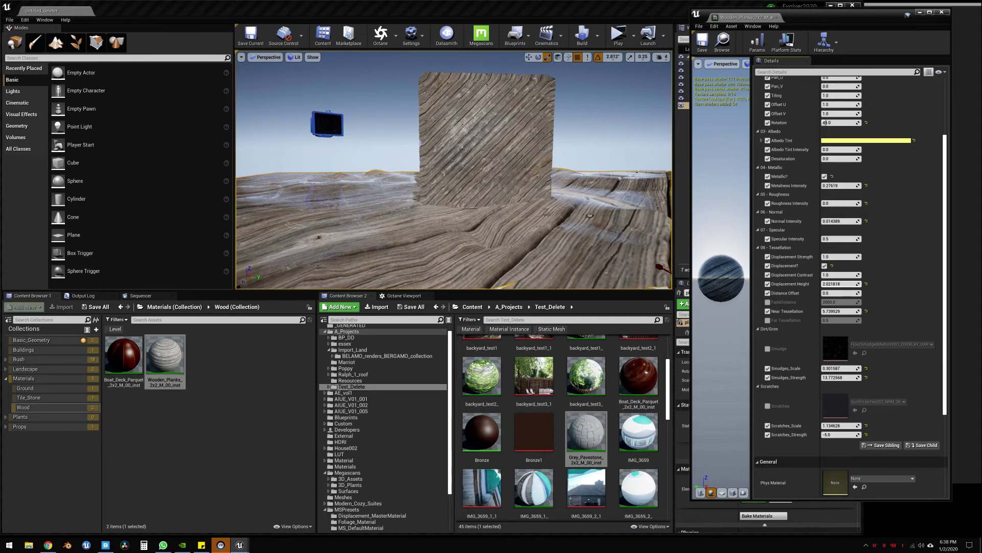
click(866, 284)
mouse_move(839, 275)
mouse_down()
mouse_move(850, 275)
mouse_move(837, 256)
mouse_up()
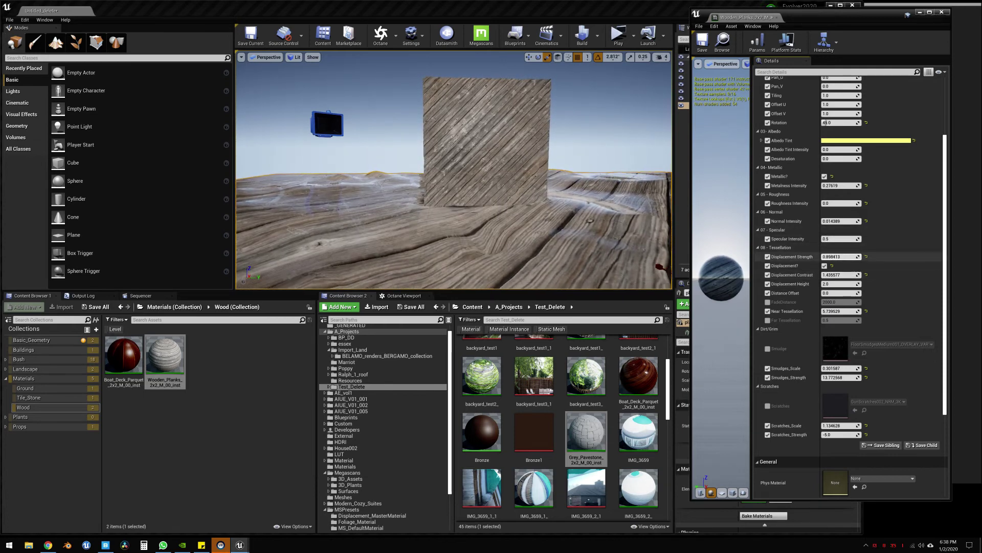
Step: Raise Near Tessellation, trying about 14.81 before settling on 10.281647 for the planks close to the camera
mouse_move(453, 169)
right_down()
mouse_move(483, 177)
mouse_move(445, 171)
right_up()
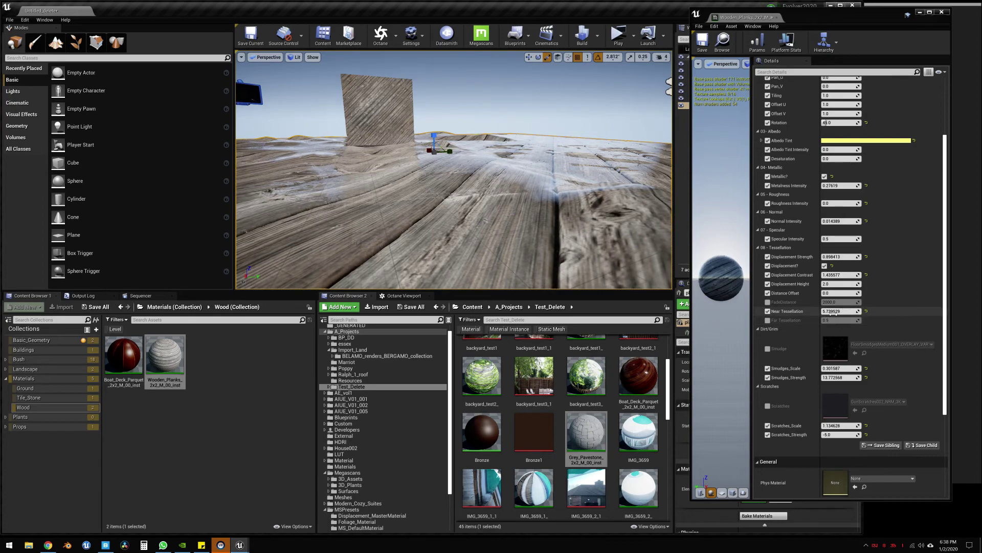
drag(832, 311, 849, 311)
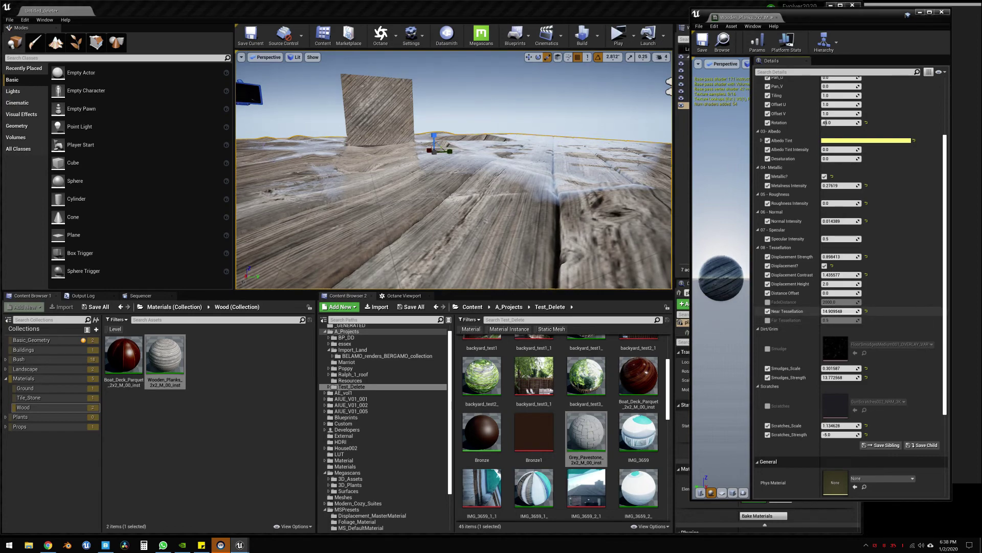
mouse_move(454, 170)
right_down()
mouse_move(481, 173)
mouse_move(464, 173)
right_up()
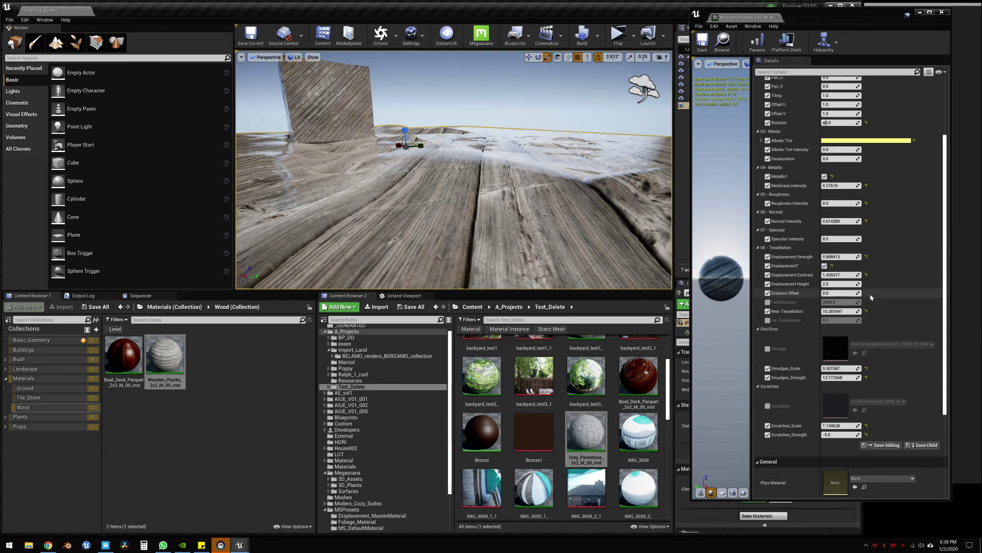
Step: Try higher Displacement Contrast and Distance Offset, and set Displacement Strength to 0.726984, Contrast to 1.004774, Height to 2.376137 and Distance Offset to 0.0
drag(831, 275, 869, 275)
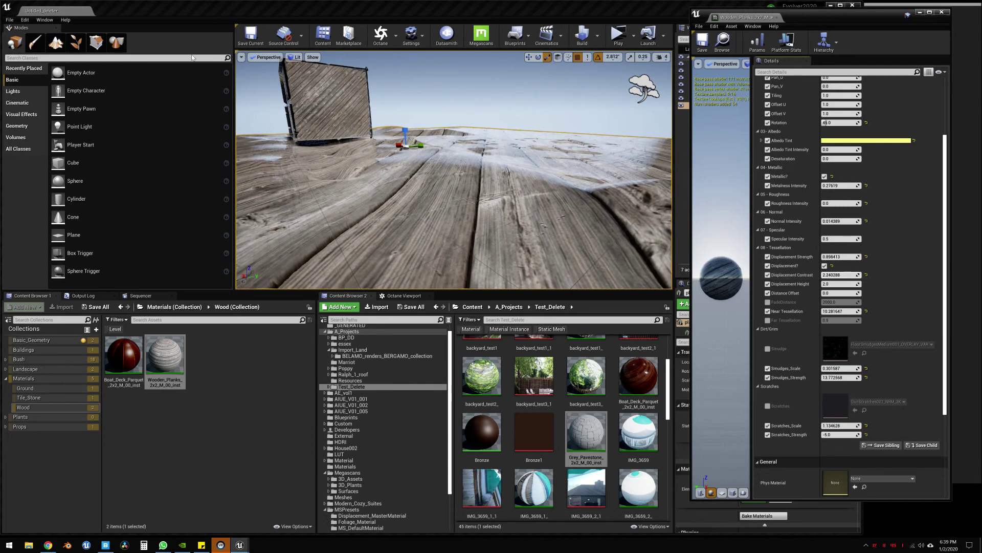
click(866, 275)
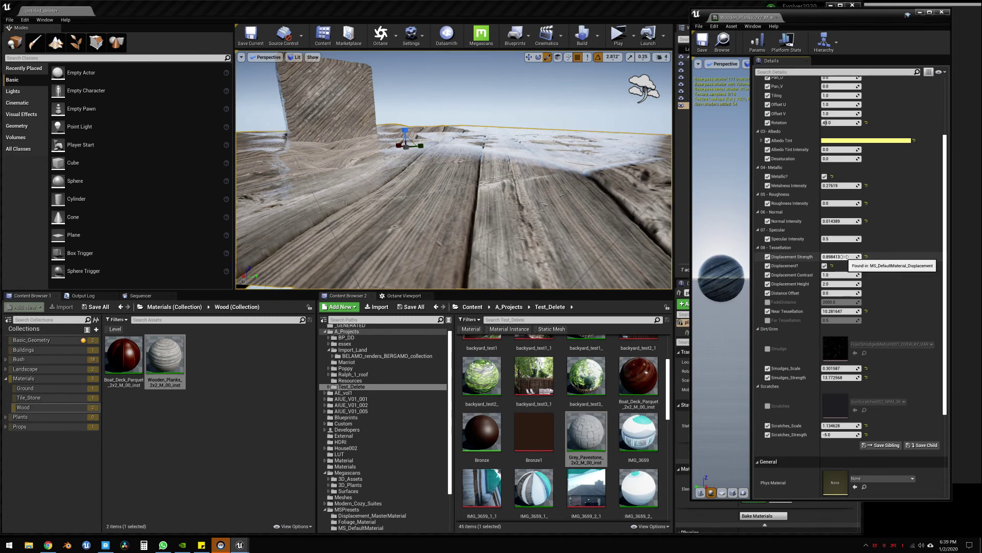
drag(846, 256, 835, 292)
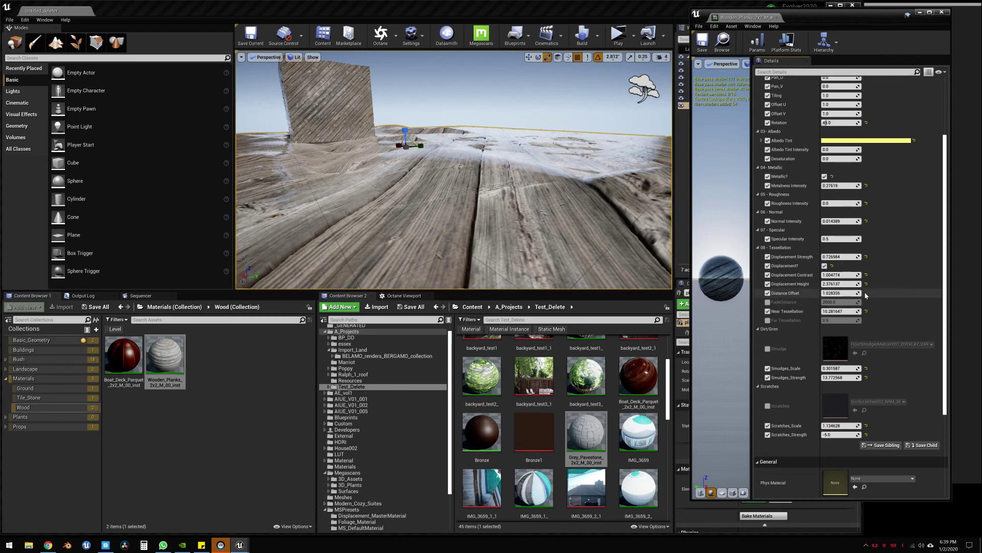
mouse_move(439, 154)
right_down()
mouse_move(379, 159)
mouse_move(440, 156)
mouse_move(424, 169)
mouse_move(399, 156)
mouse_move(405, 172)
mouse_move(432, 162)
right_up()
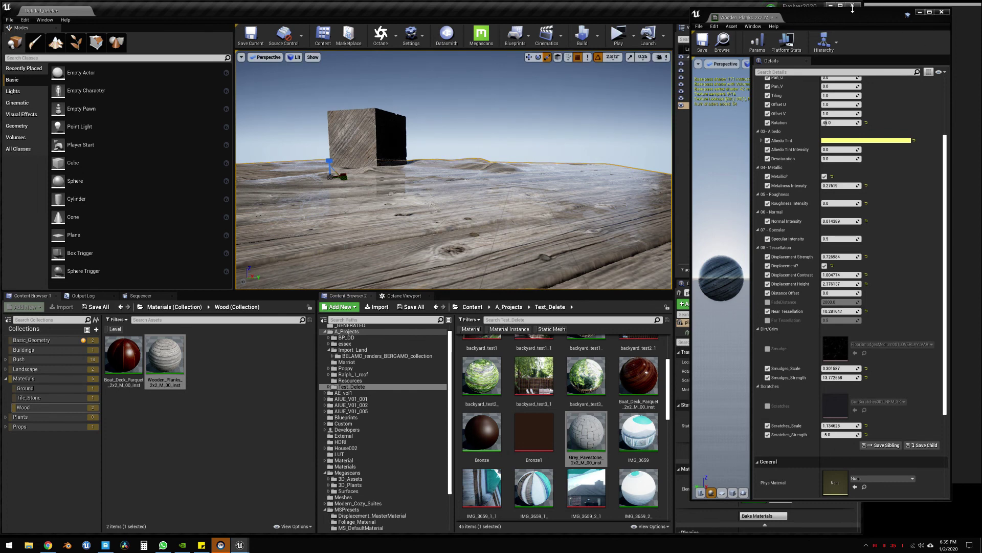
Step: Move the wooden planks material instance window over the level viewport and review its parameters from the parent material up to the texture inputs
drag(867, 17, 605, 43)
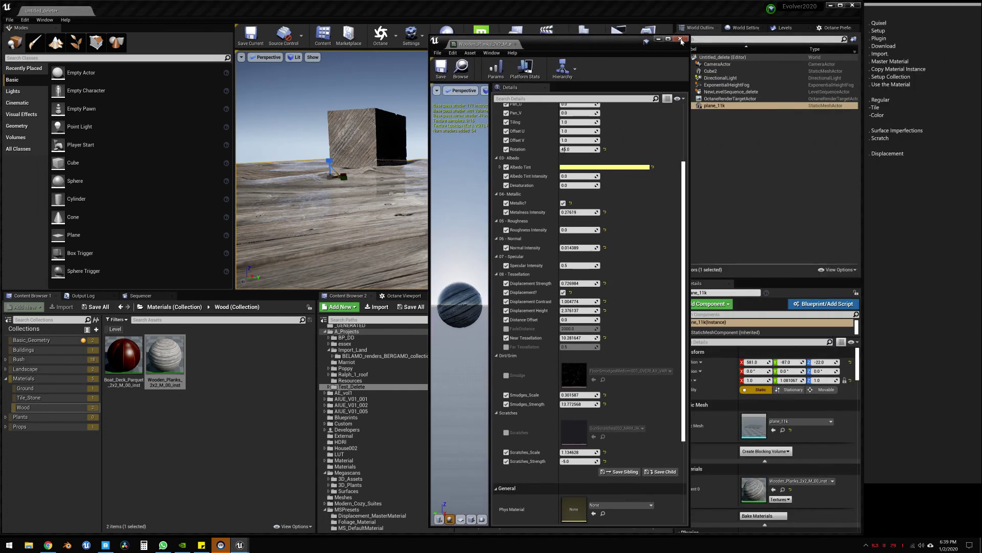
scroll(630, 315, down, 5)
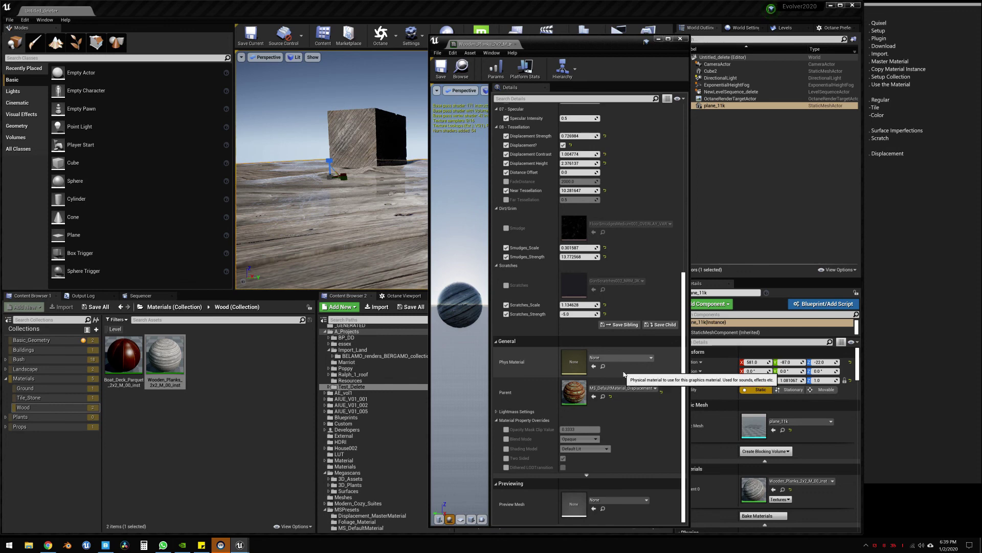
scroll(603, 415, up, 5)
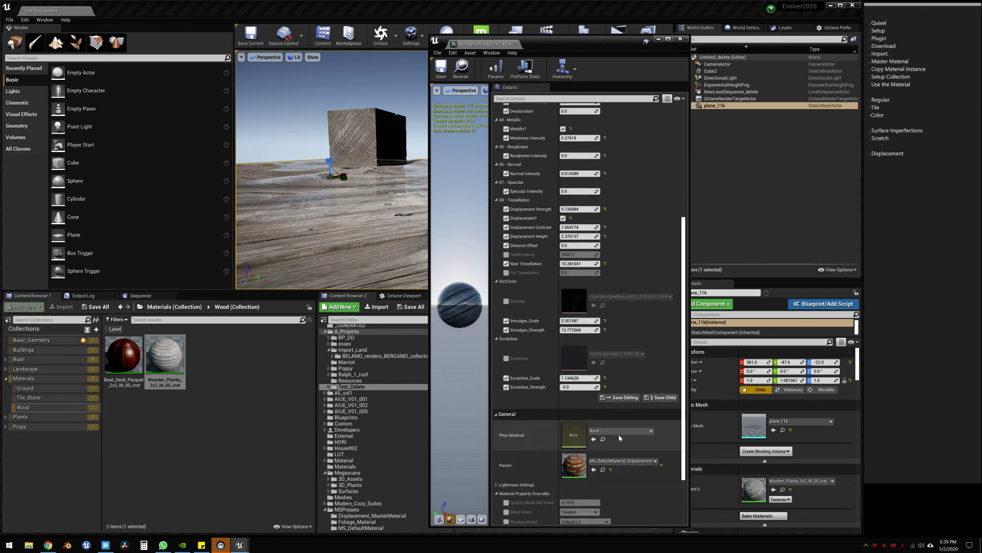
scroll(619, 409, up, 7)
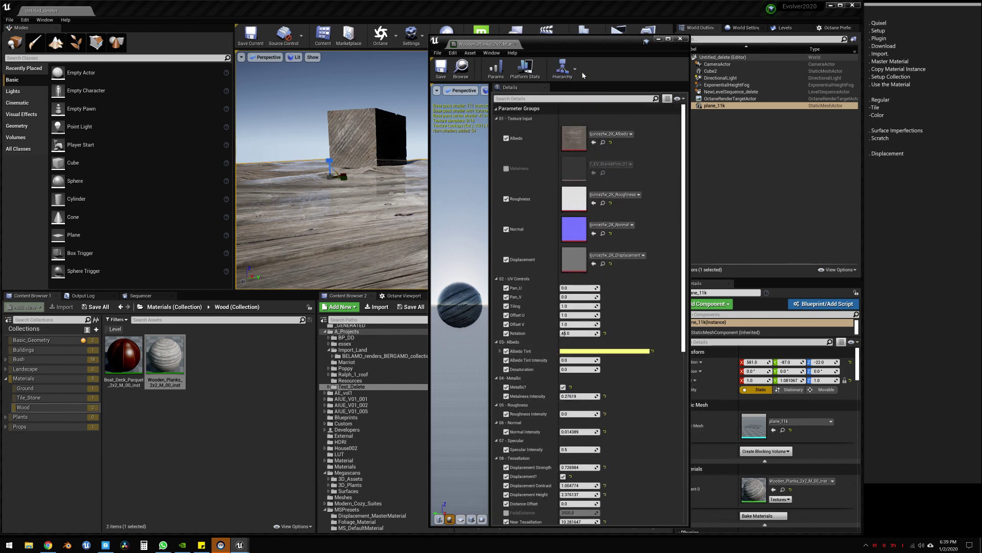